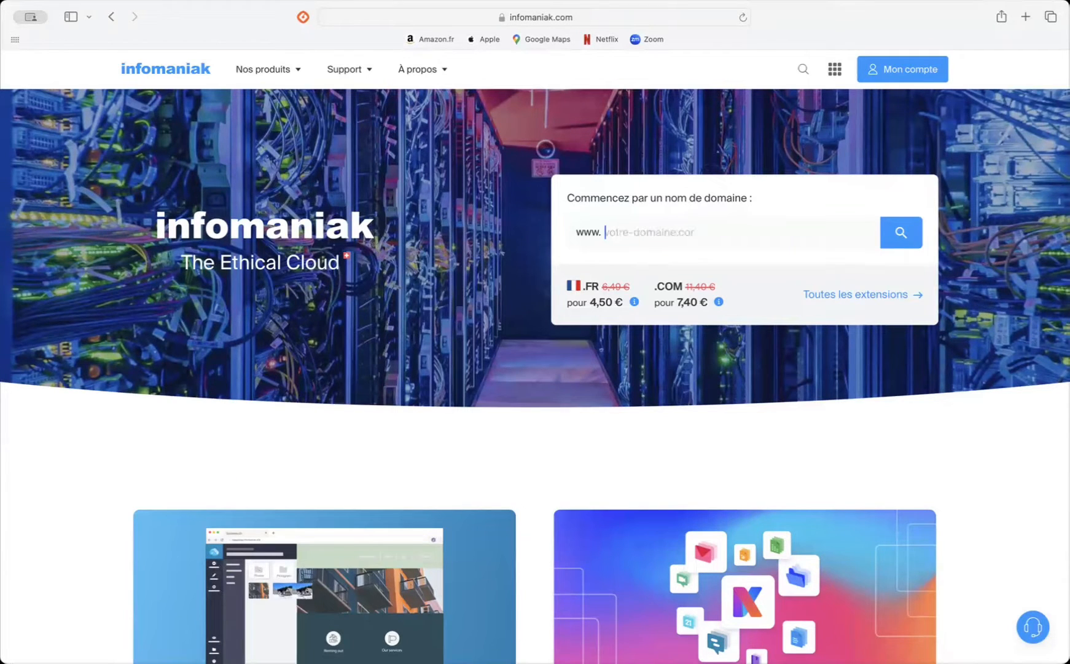
Step: Search for the domain name apprendre-l-affiliation.com
type("apprendr")
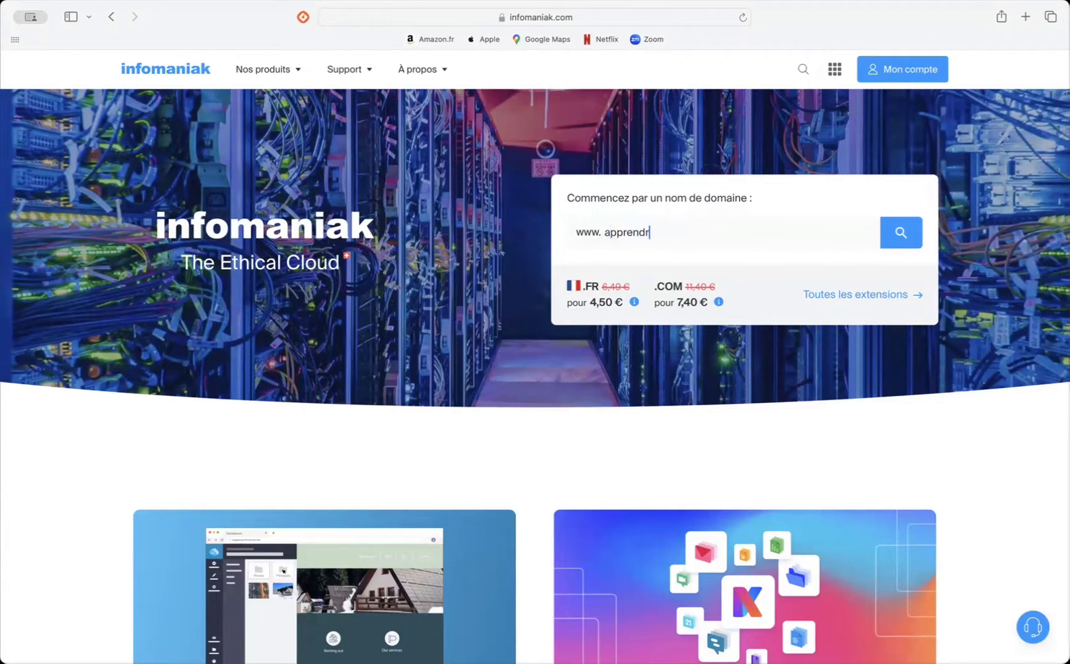
type("e-l-af")
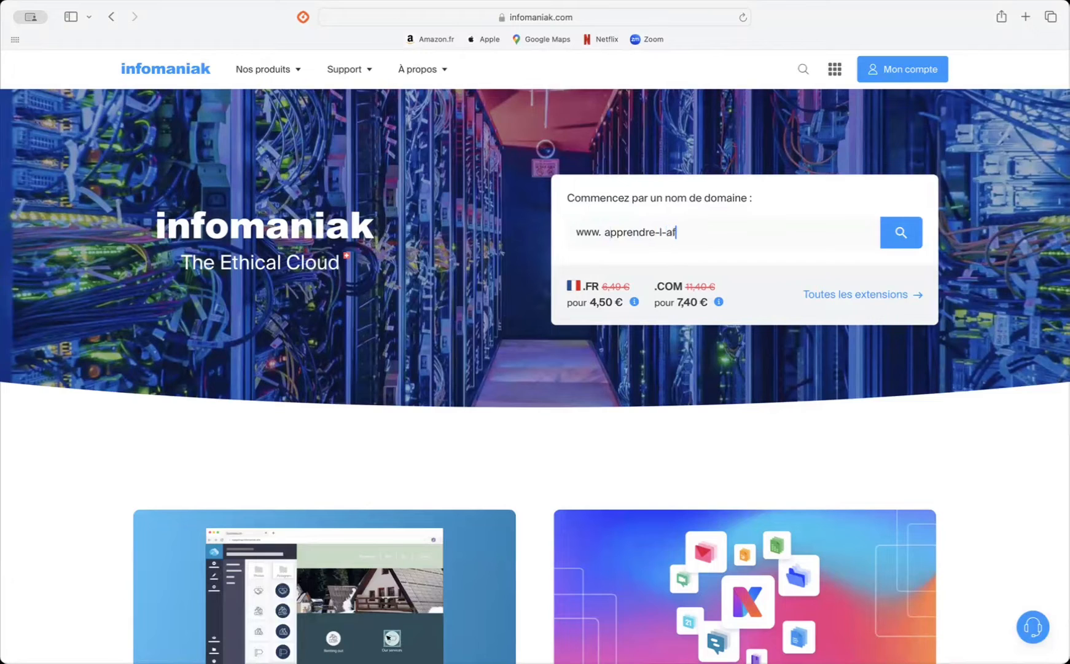
type("filiation.com")
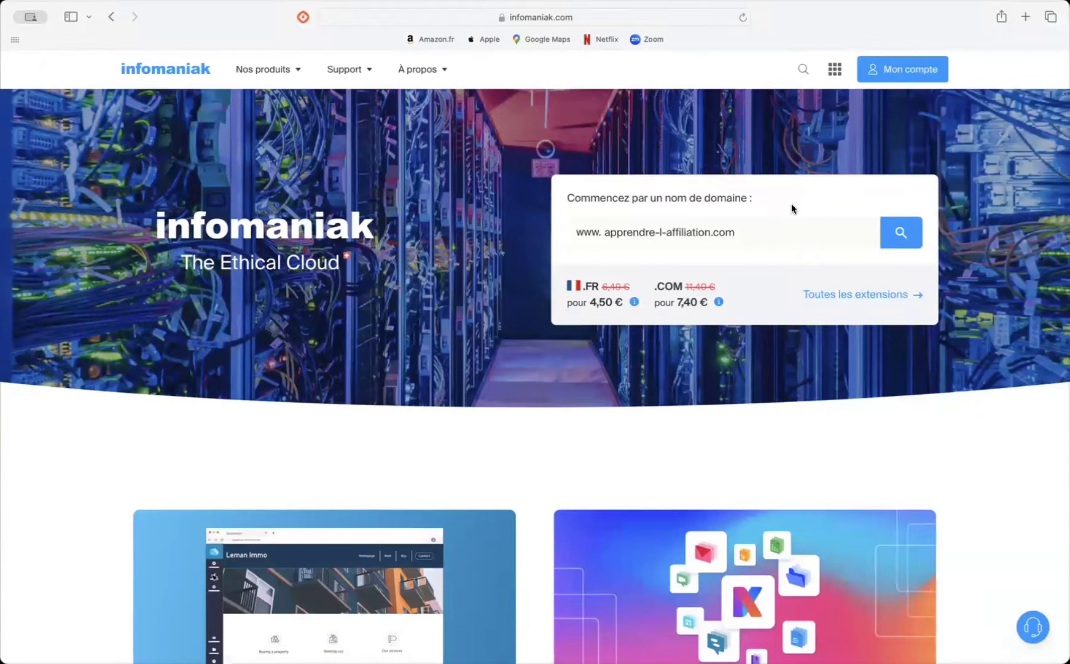
left_click(901, 233)
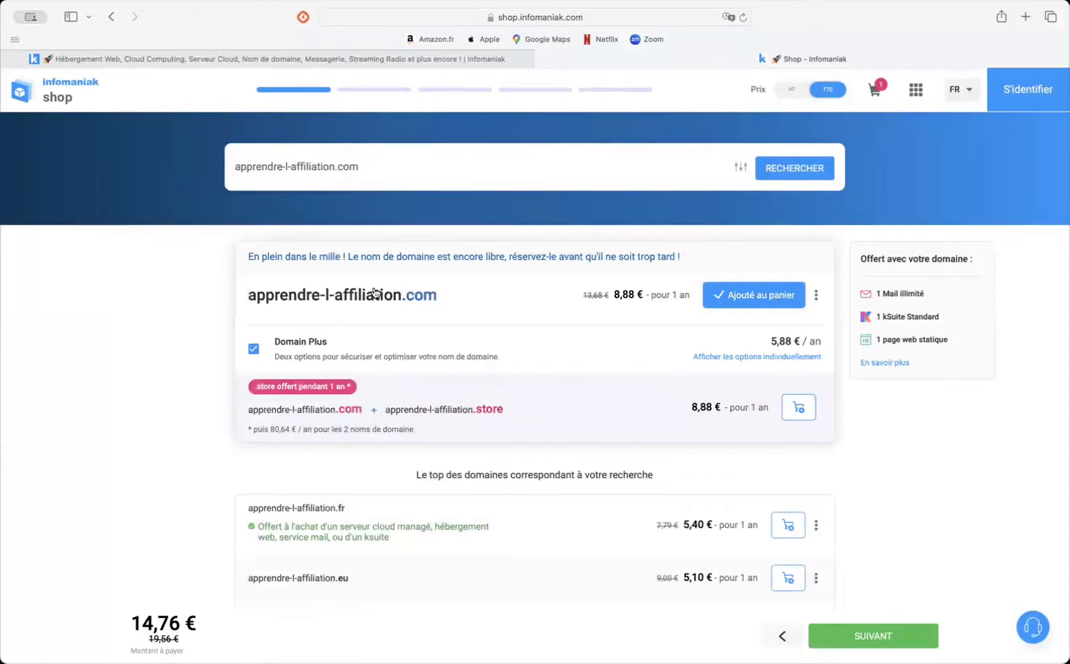
Step: Look through the alternative extensions and prices offered for the apprendre-l-affiliation domain
scroll(355, 378, "down", 3)
scroll(354, 377, "down", 4)
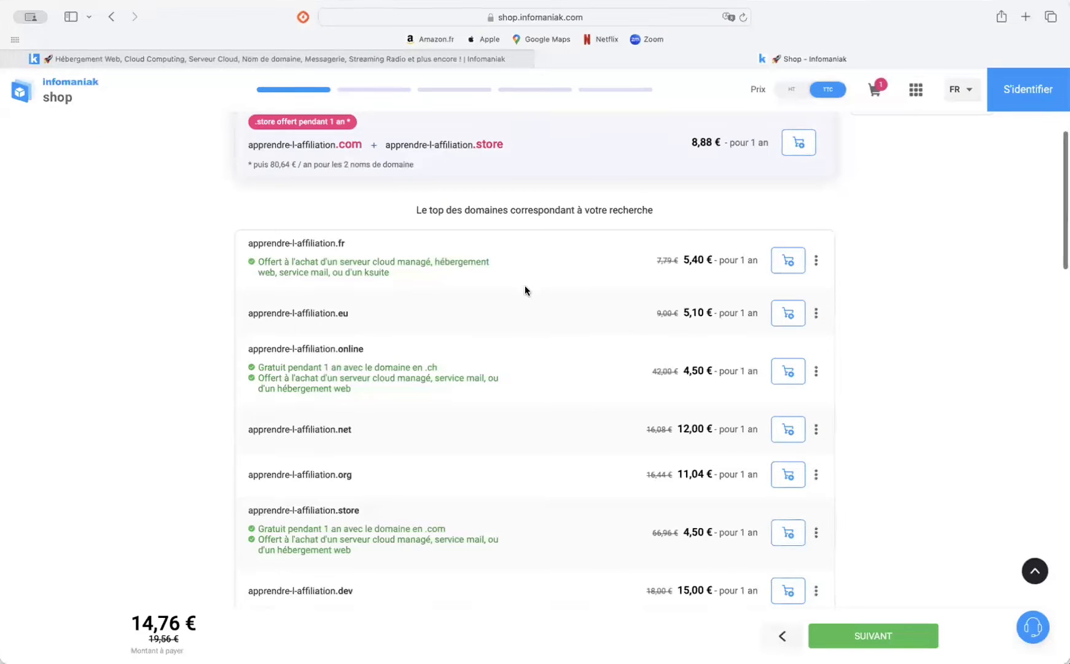
scroll(525, 285, "up", 3)
scroll(525, 285, "up", 3)
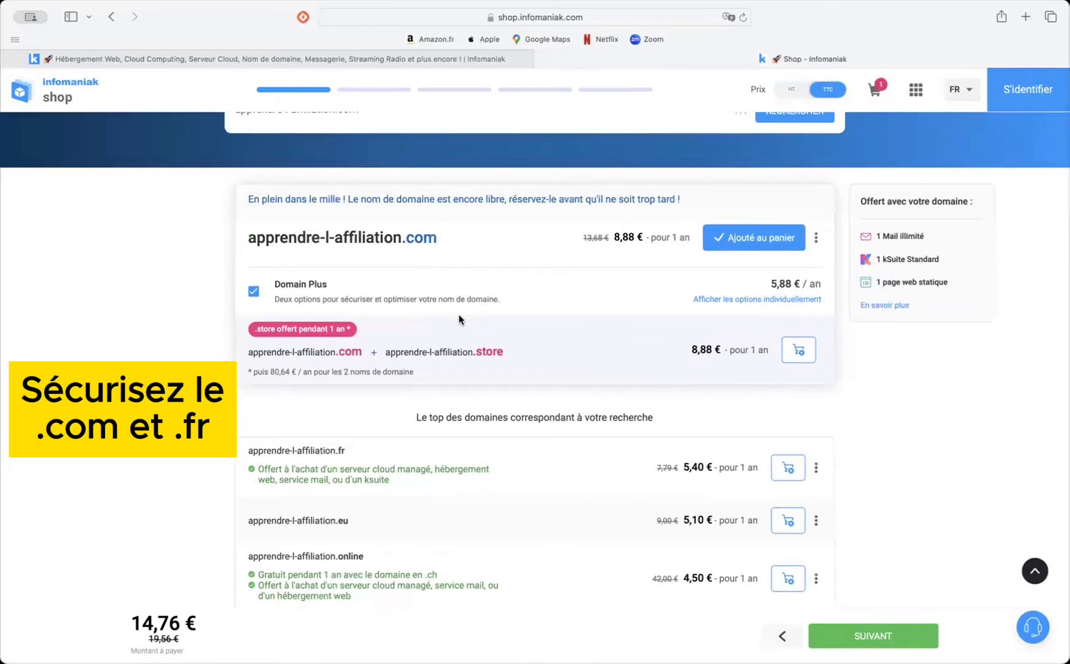
scroll(460, 319, "up", 2)
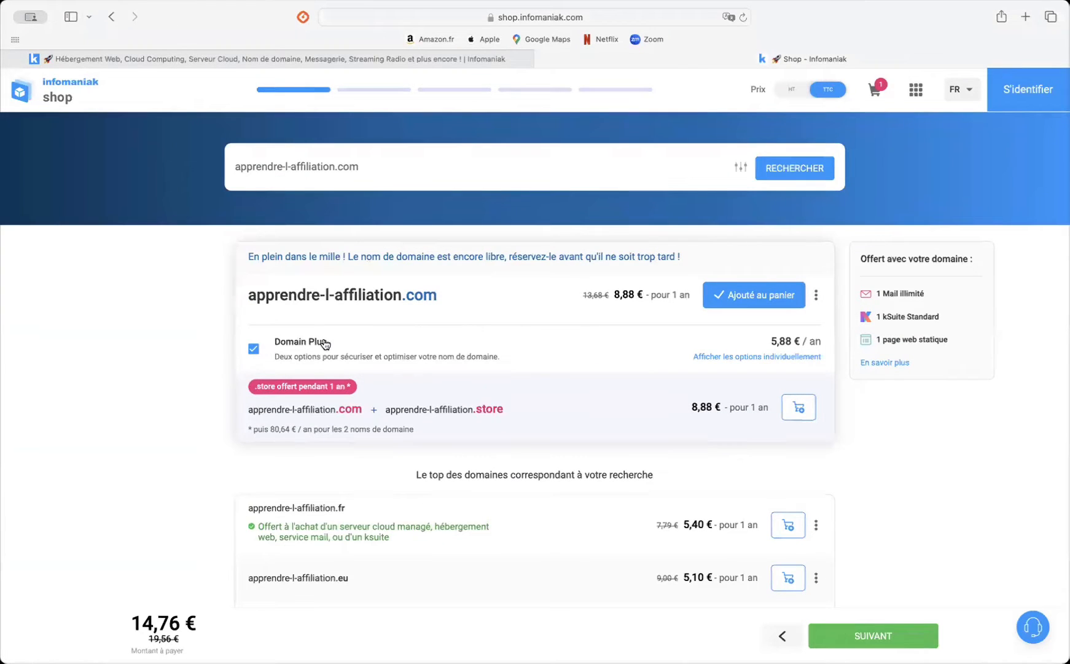
Step: Show the individual Domain Plus options for apprendre-l-affiliation.com and review them together with the bundled extension offer
left_click(713, 358)
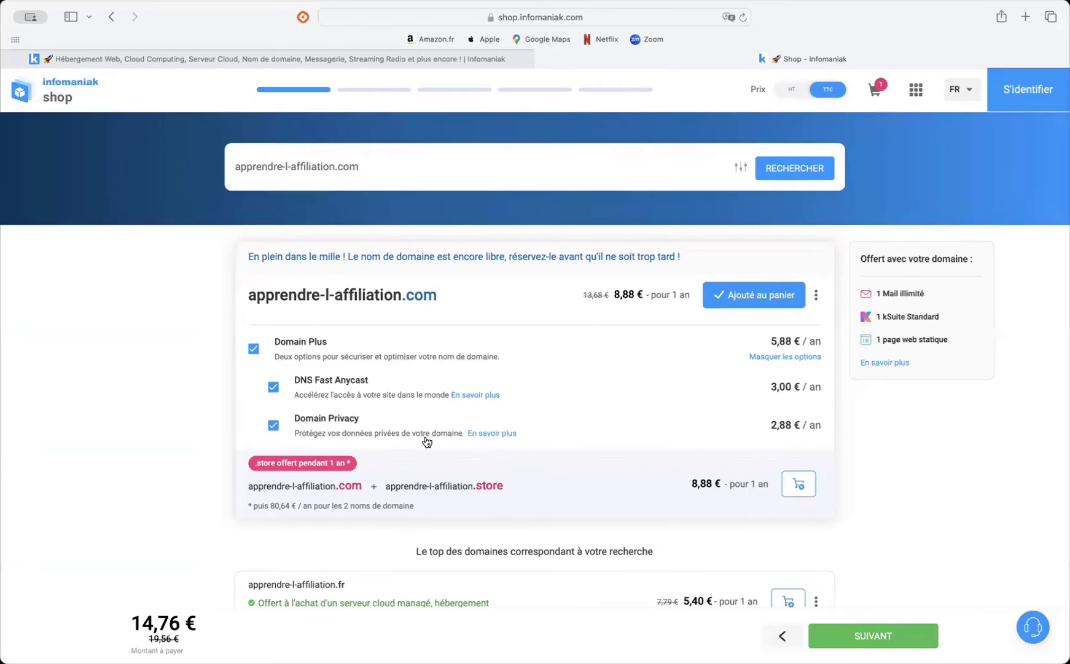
scroll(427, 442, "down", 3)
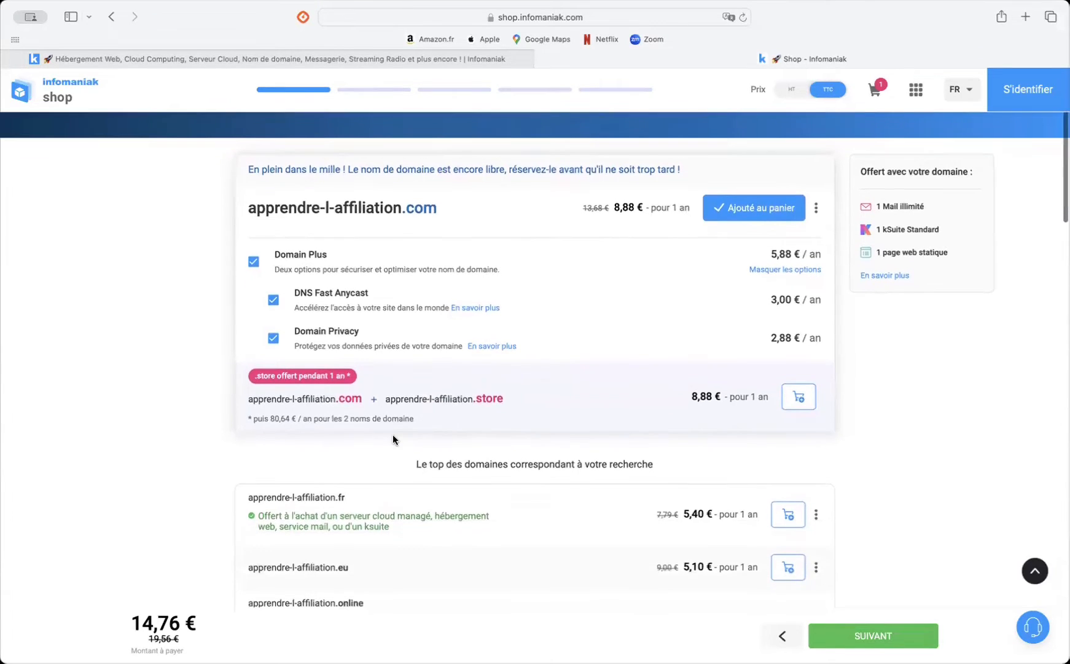
scroll(393, 434, "down", 2)
scroll(393, 434, "down", 1)
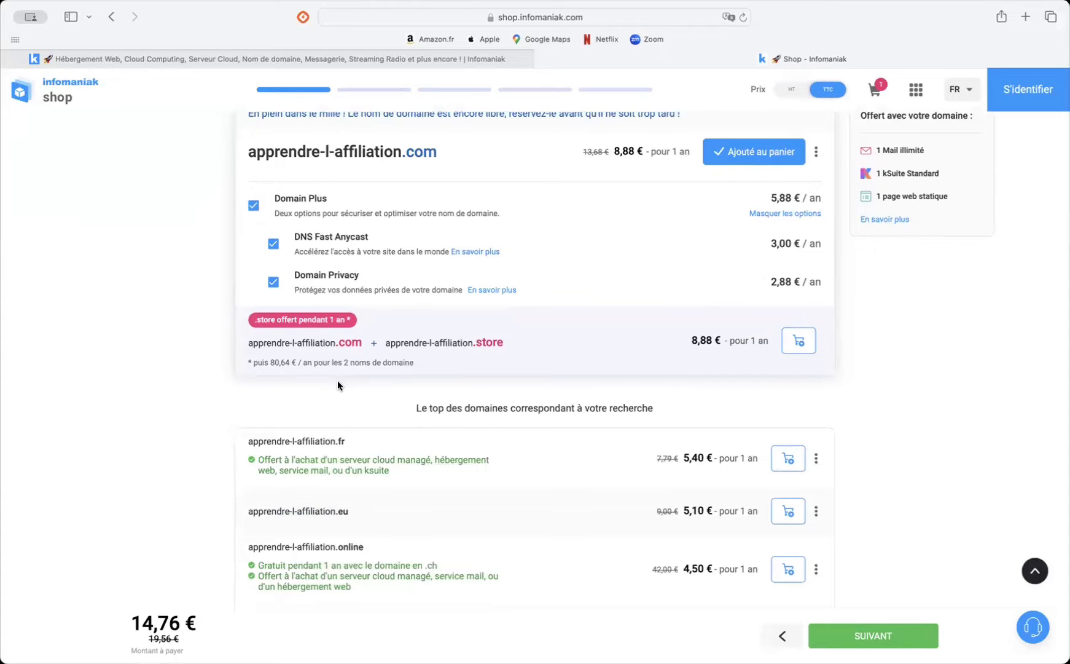
scroll(334, 396, "down", 3)
scroll(334, 396, "up", 6)
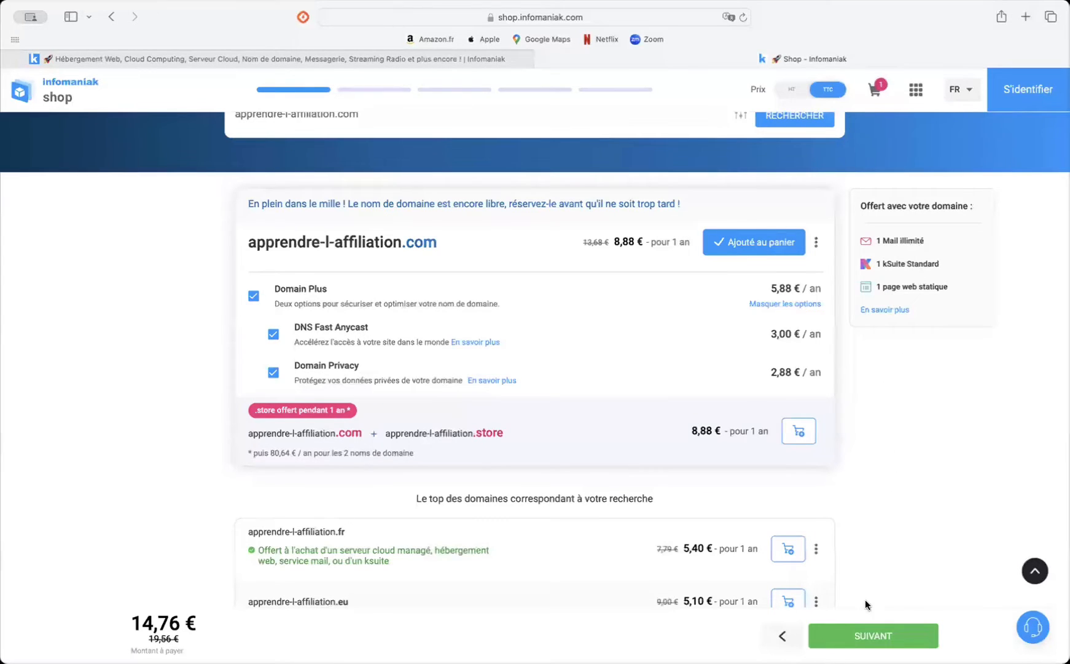
scroll(855, 545, "up", 2)
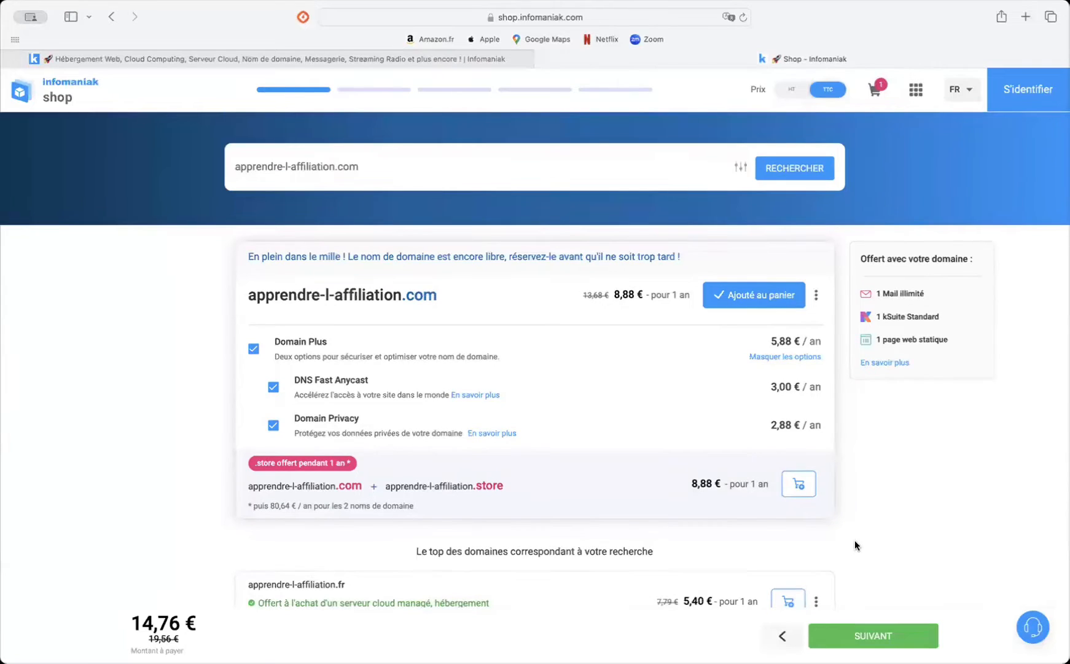
Step: Proceed with the .com domain and Domain Plus, and sign in to the existing account by filling in the saved account password
left_click(859, 641)
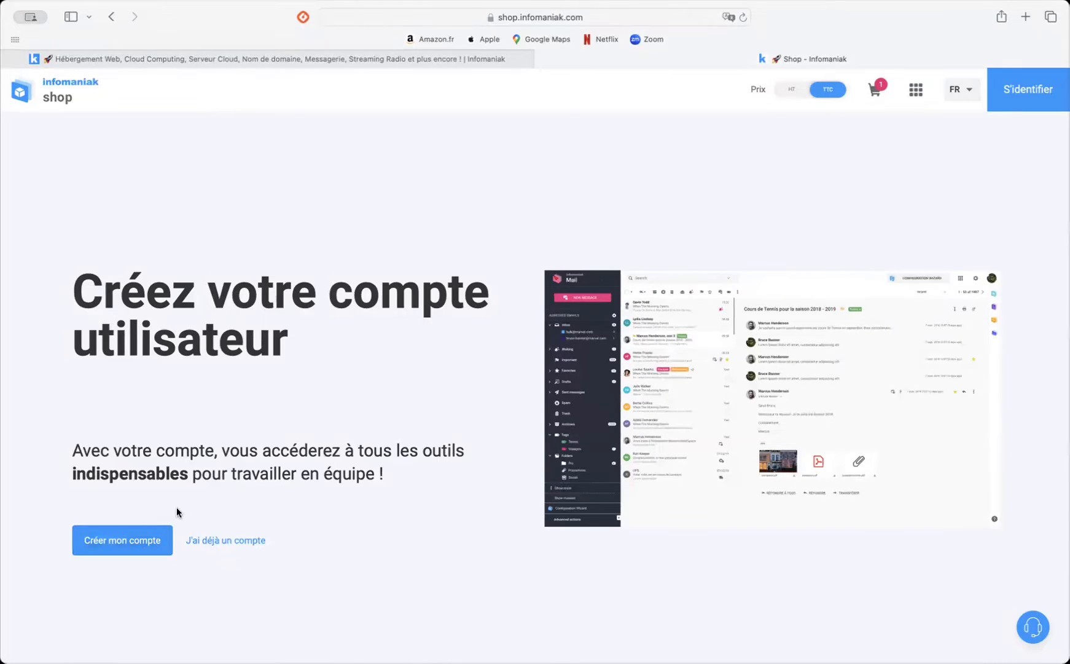
left_click(222, 542)
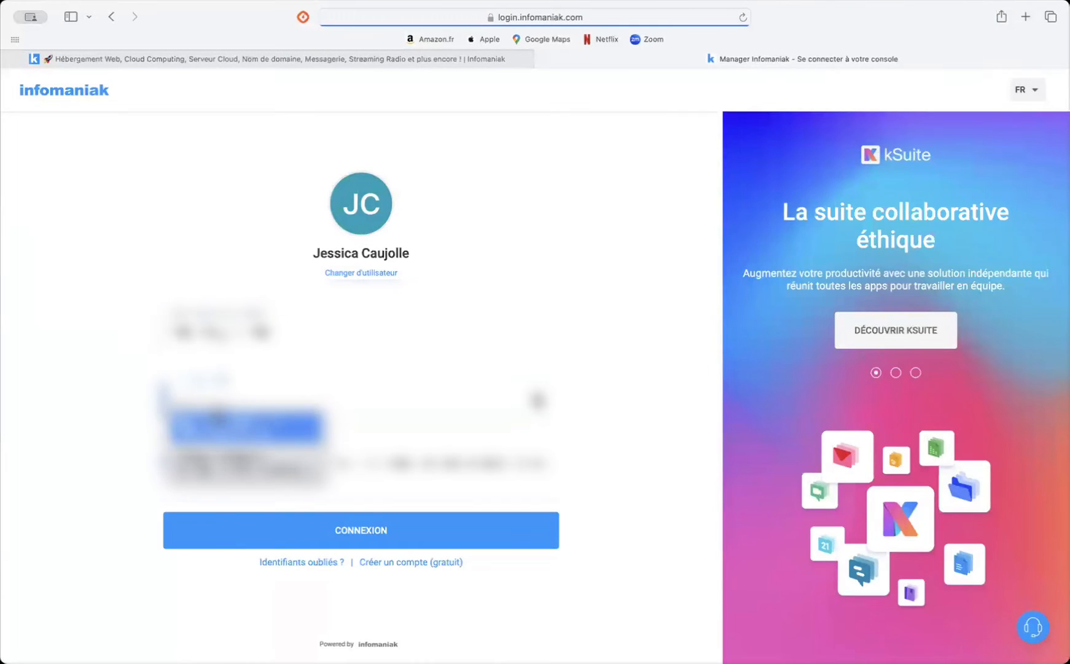
left_click(217, 431)
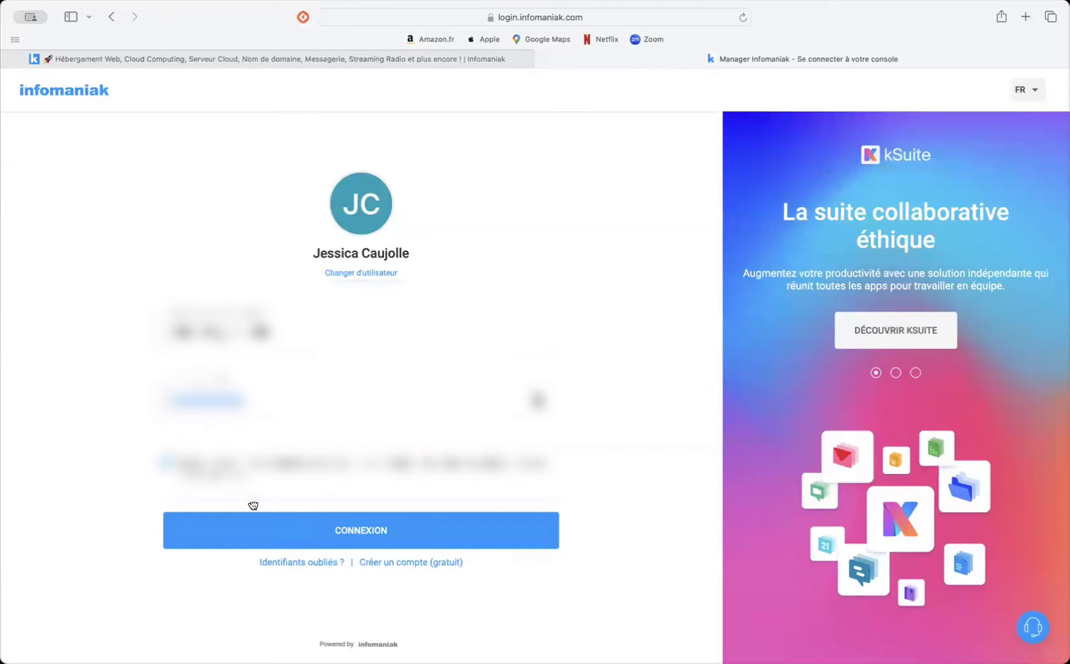
left_click(354, 535)
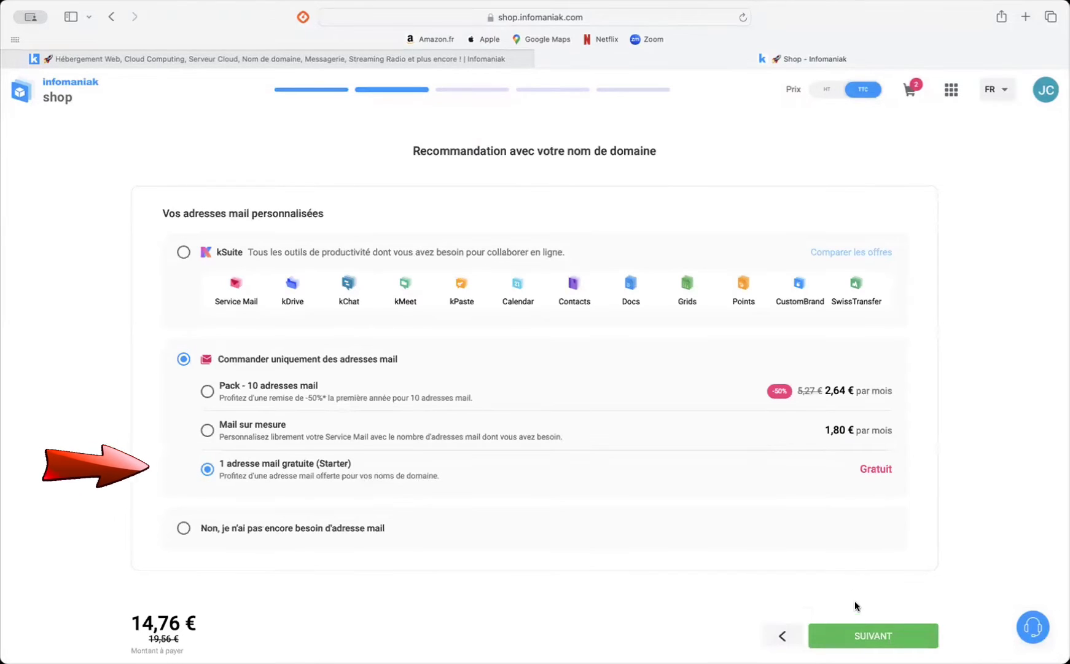
Step: Keep the free Starter mail address and decline a website for the moment in the web hosting options
left_click(861, 638)
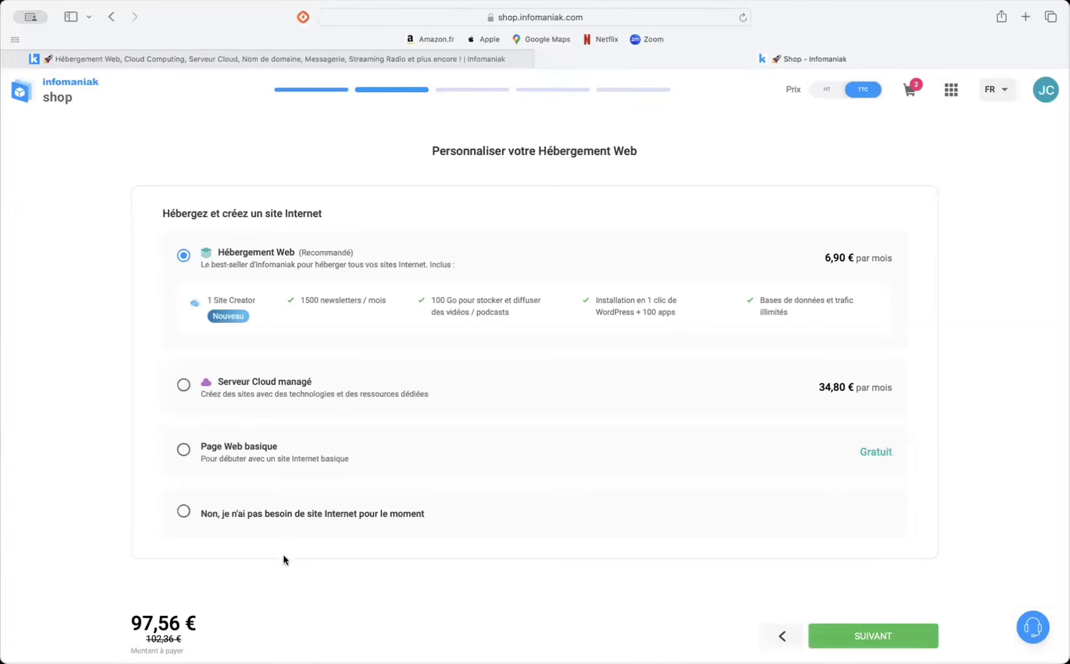
left_click(195, 512)
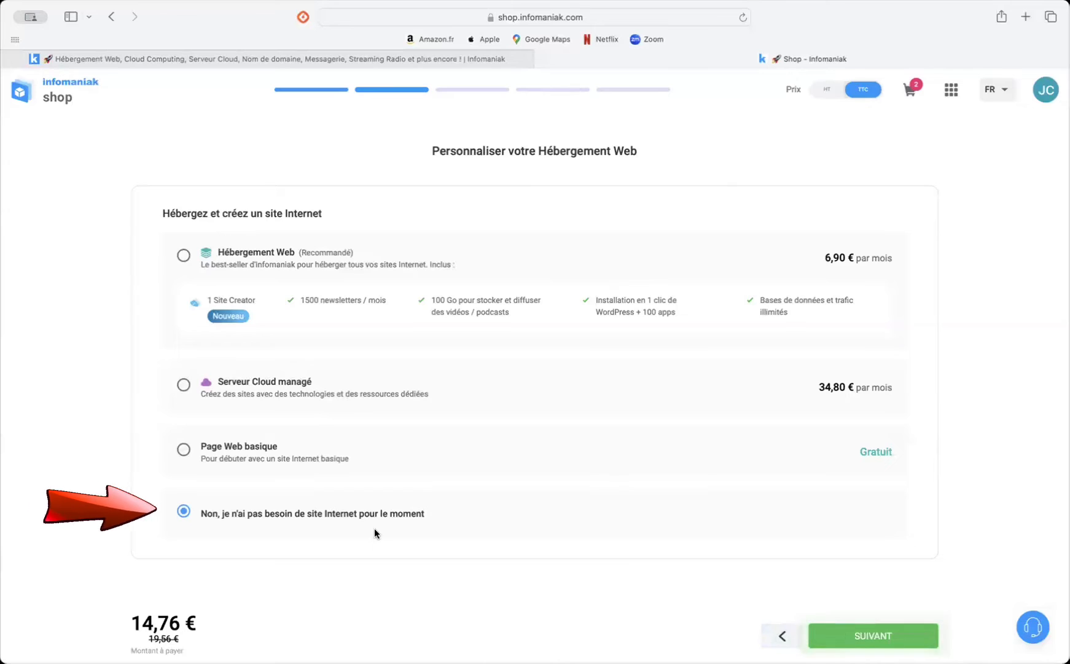
left_click(871, 636)
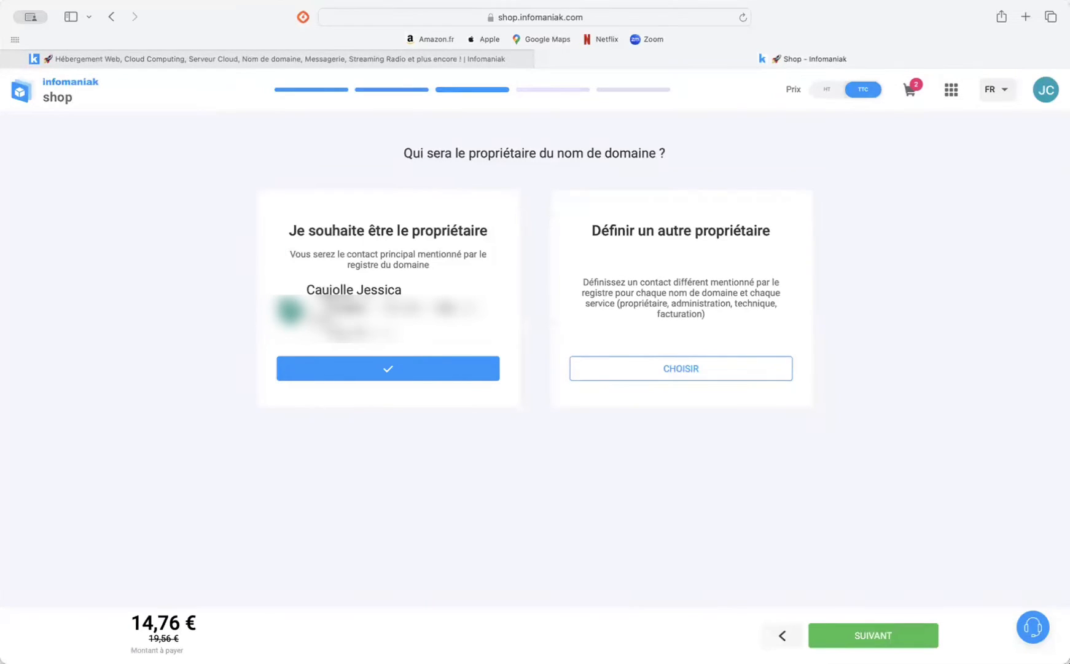
Step: Keep the account holder as the domain owner and continue the order without Renewal Warranty
left_click(867, 639)
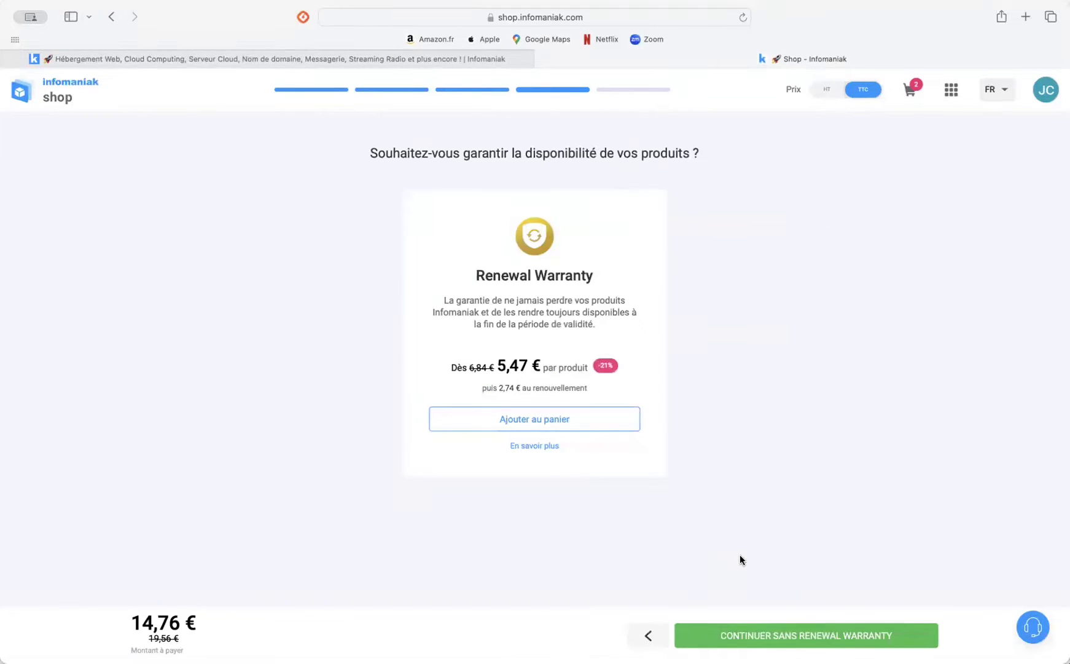
left_click(803, 639)
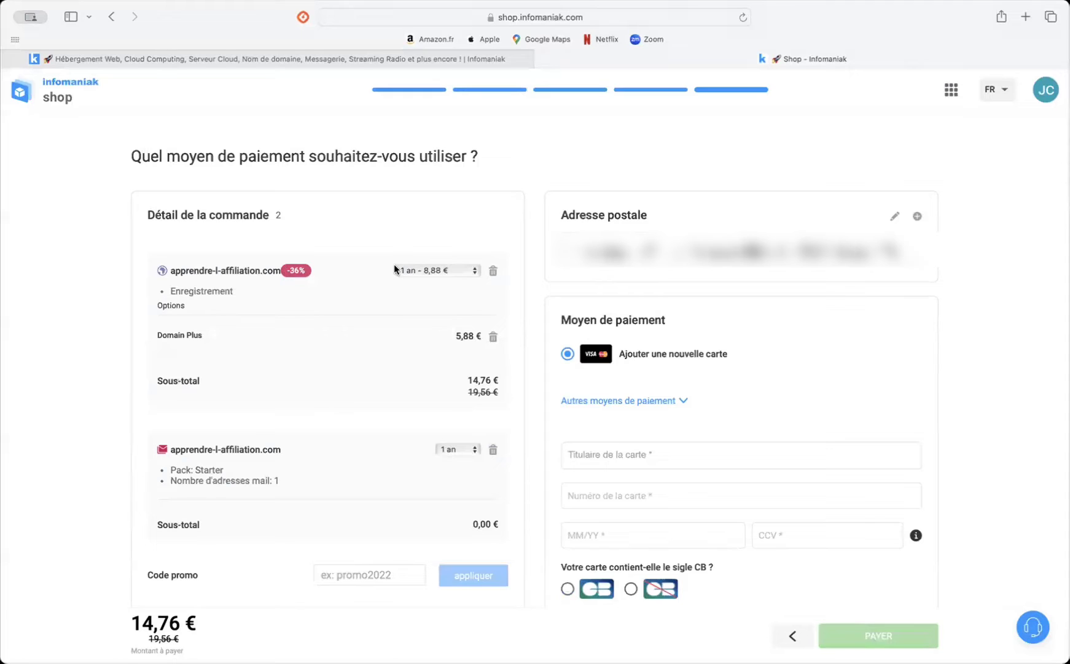
Step: Check the registration durations available for apprendre-l-affiliation.com and the options listed in the order details
left_click(411, 271)
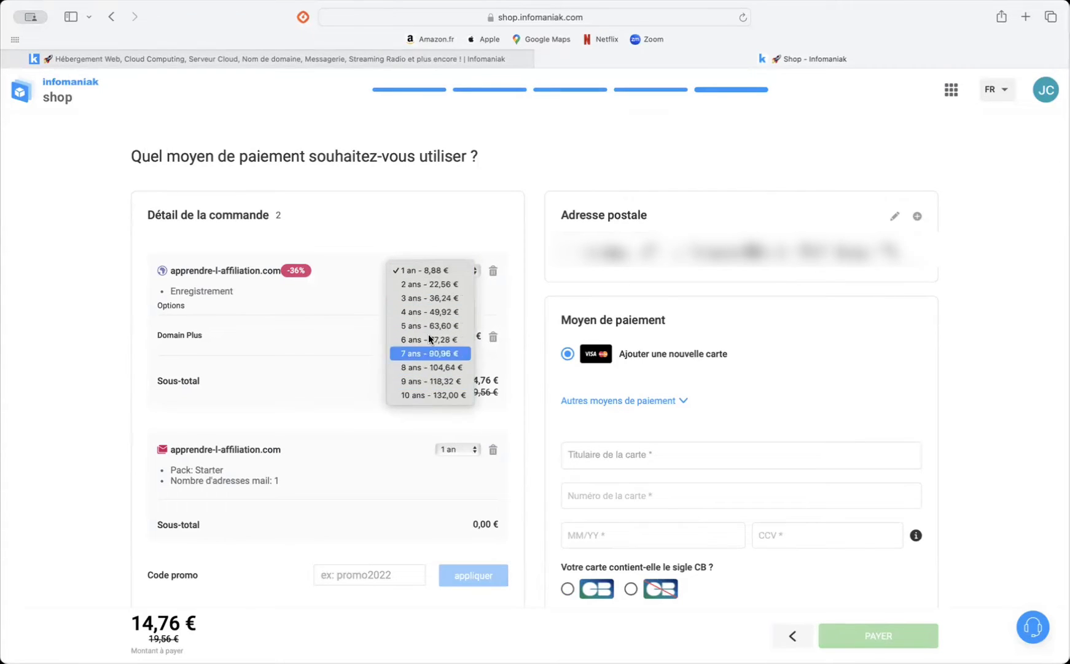
left_click(366, 270)
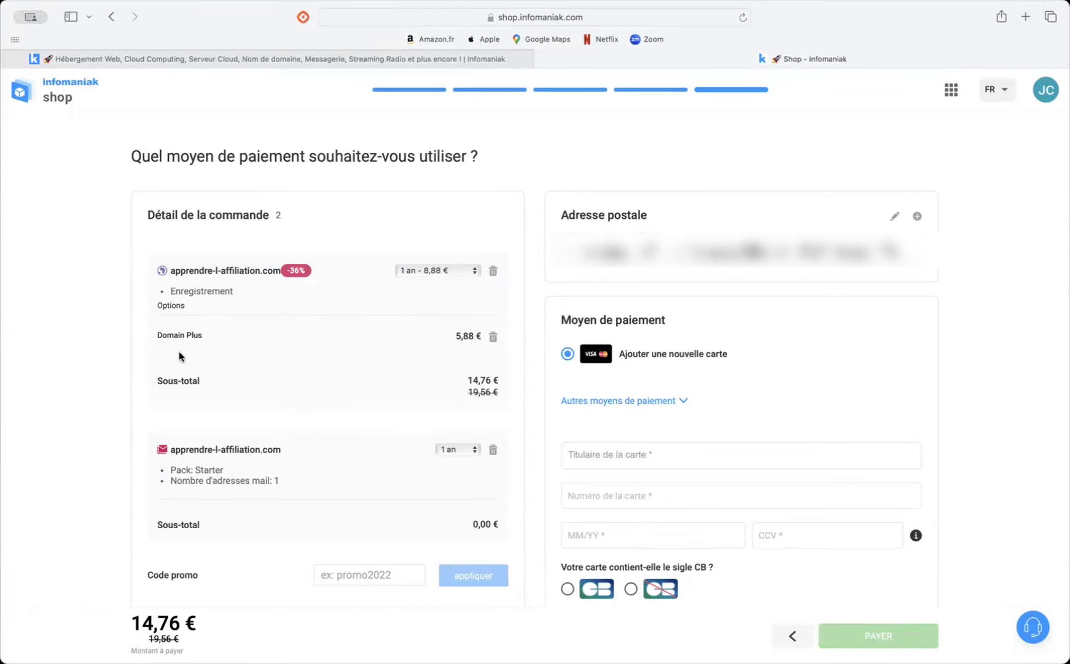
scroll(170, 335, "down", 1)
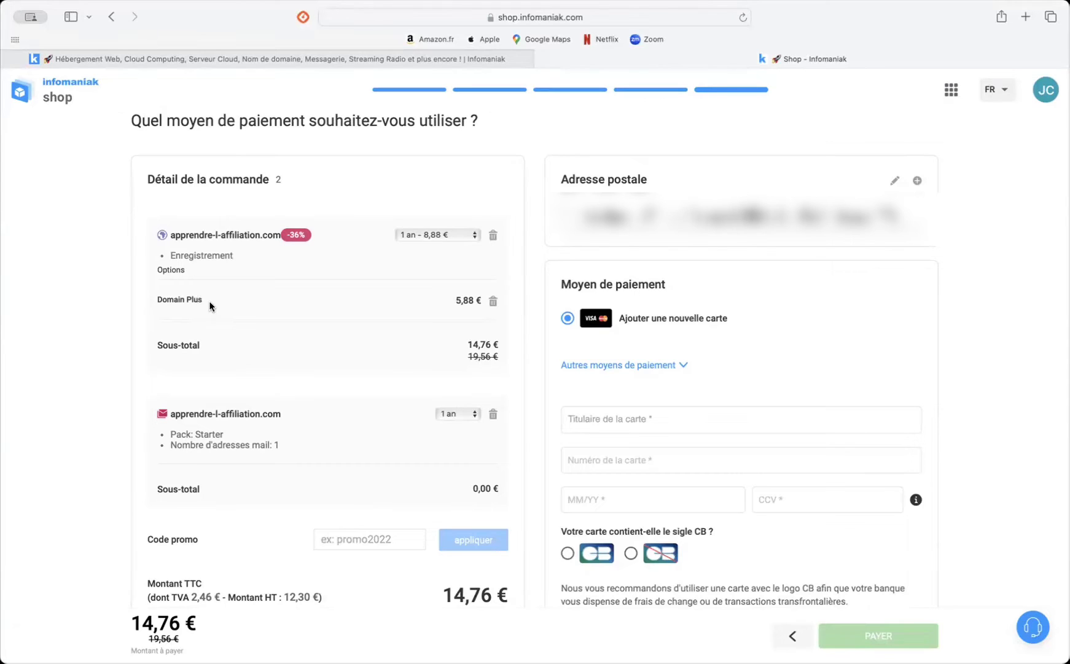
scroll(514, 297, "up", 1)
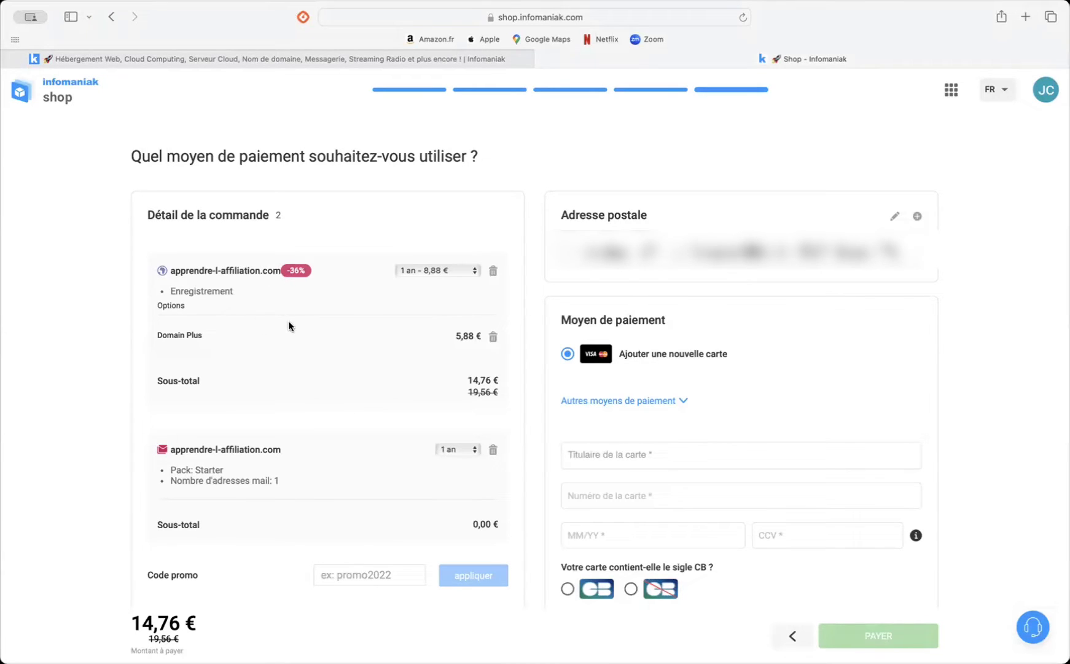
Step: Review the order summary and payment section, including the alternative payment methods
scroll(165, 339, "down", 2)
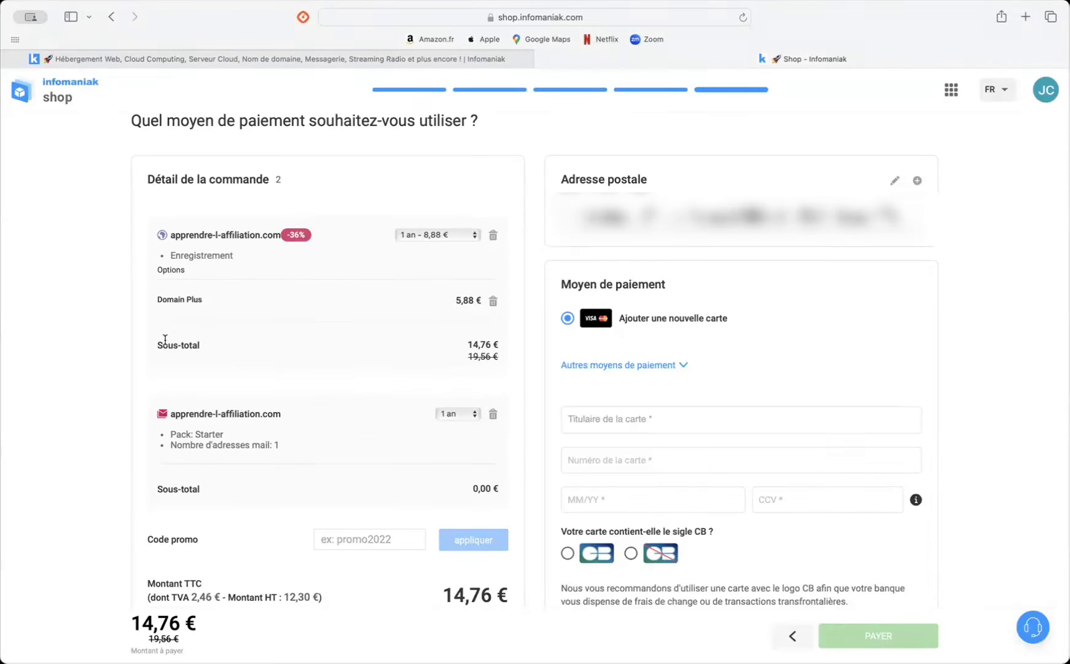
scroll(177, 358, "down", 3)
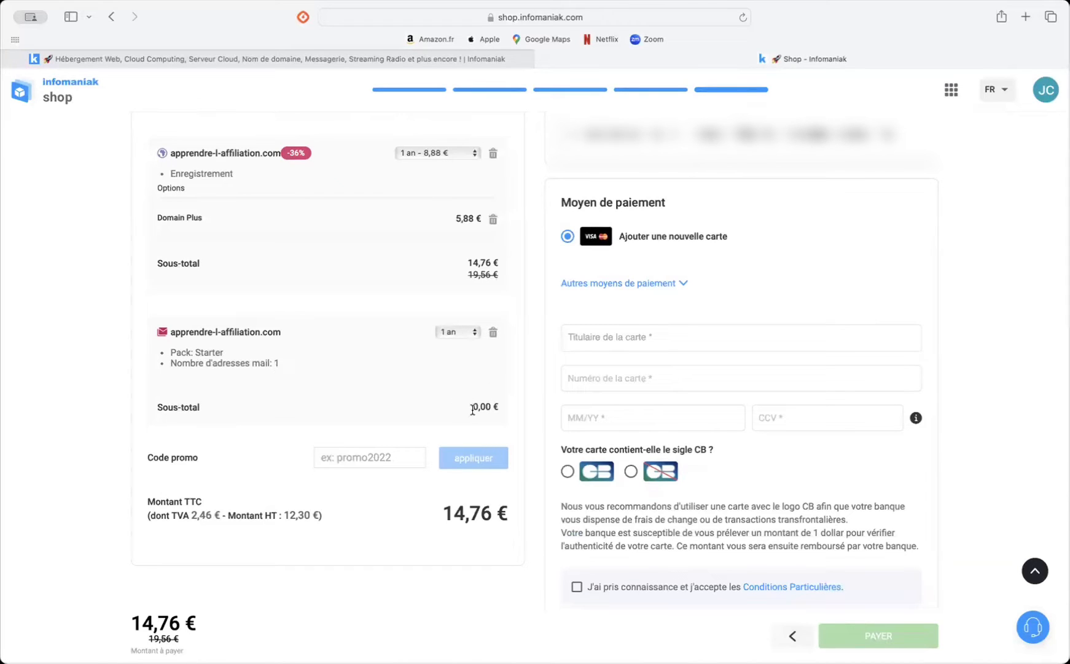
scroll(330, 540, "down", 3)
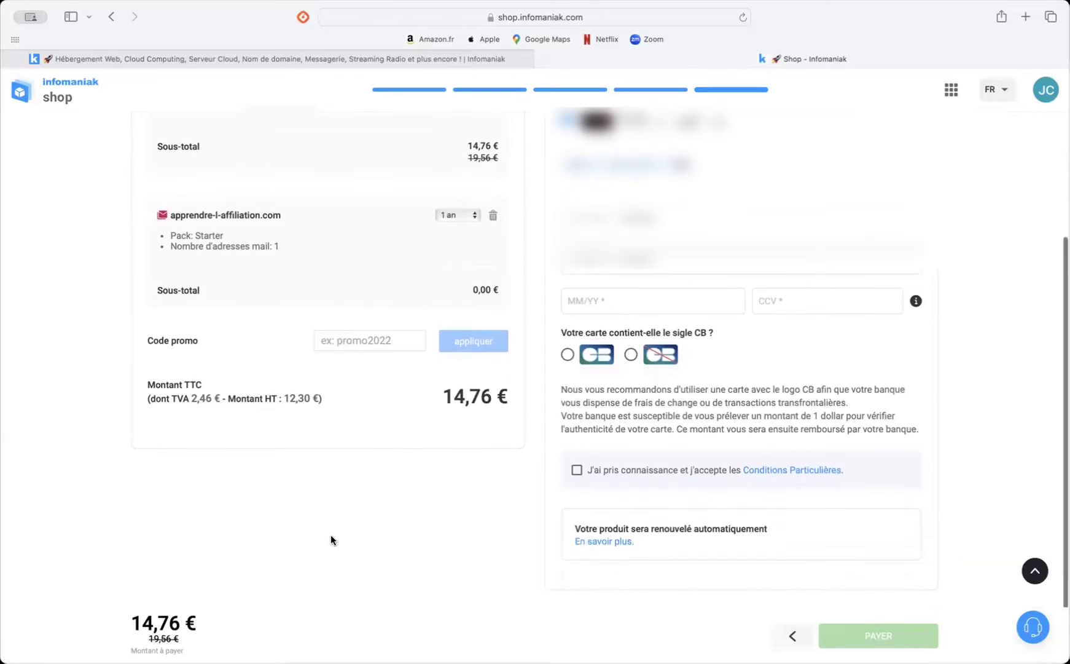
scroll(330, 539, "up", 5)
scroll(331, 535, "down", 2)
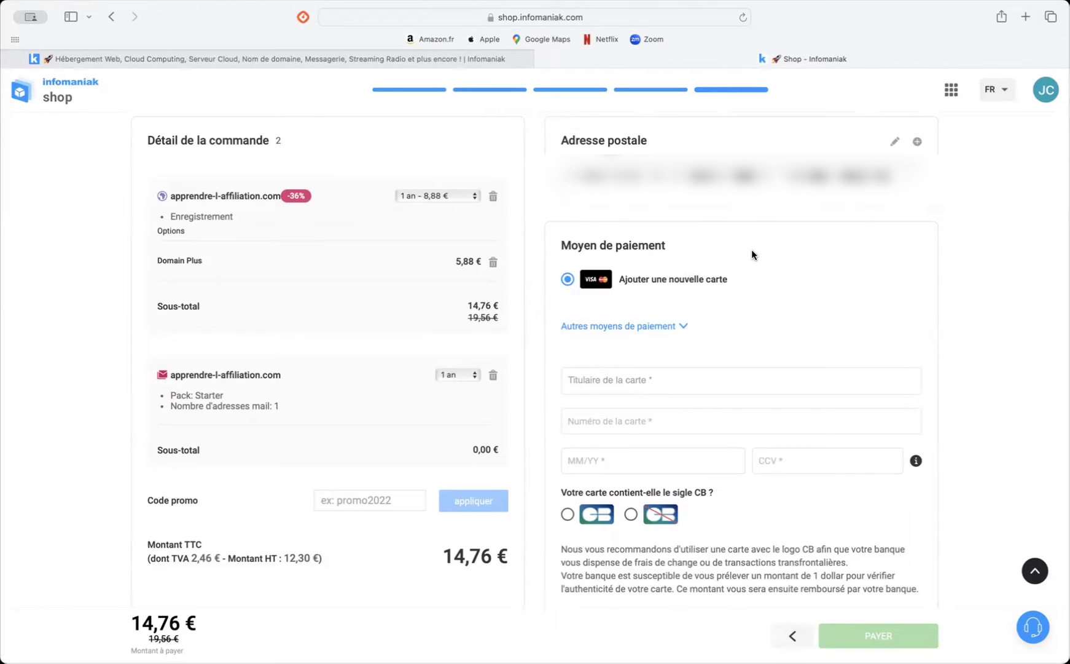
left_click(653, 327)
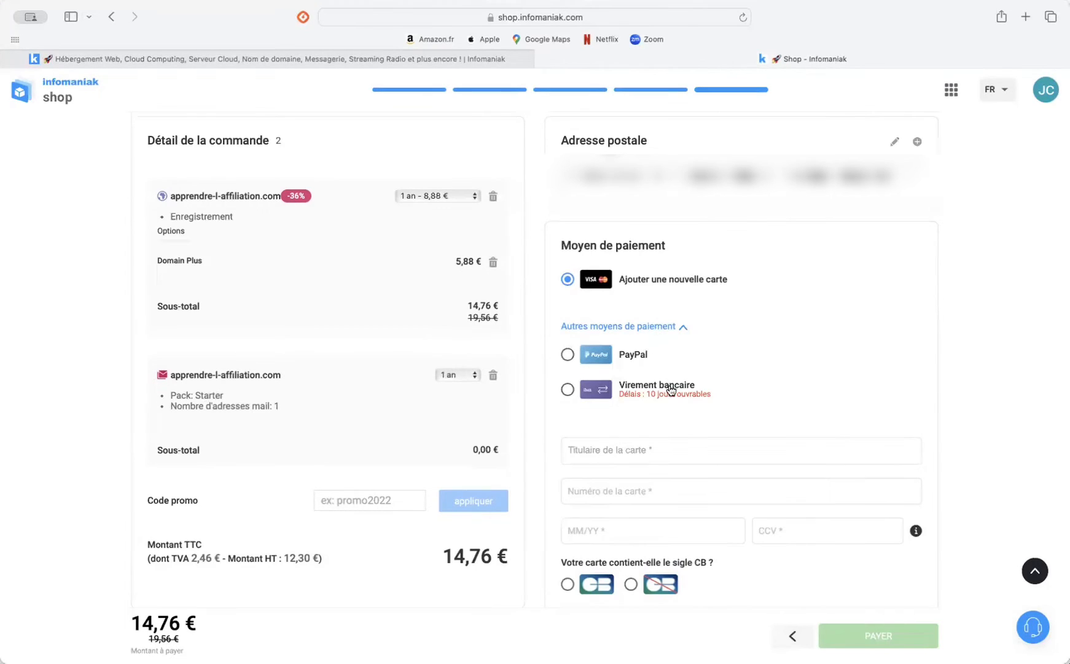
left_click(684, 327)
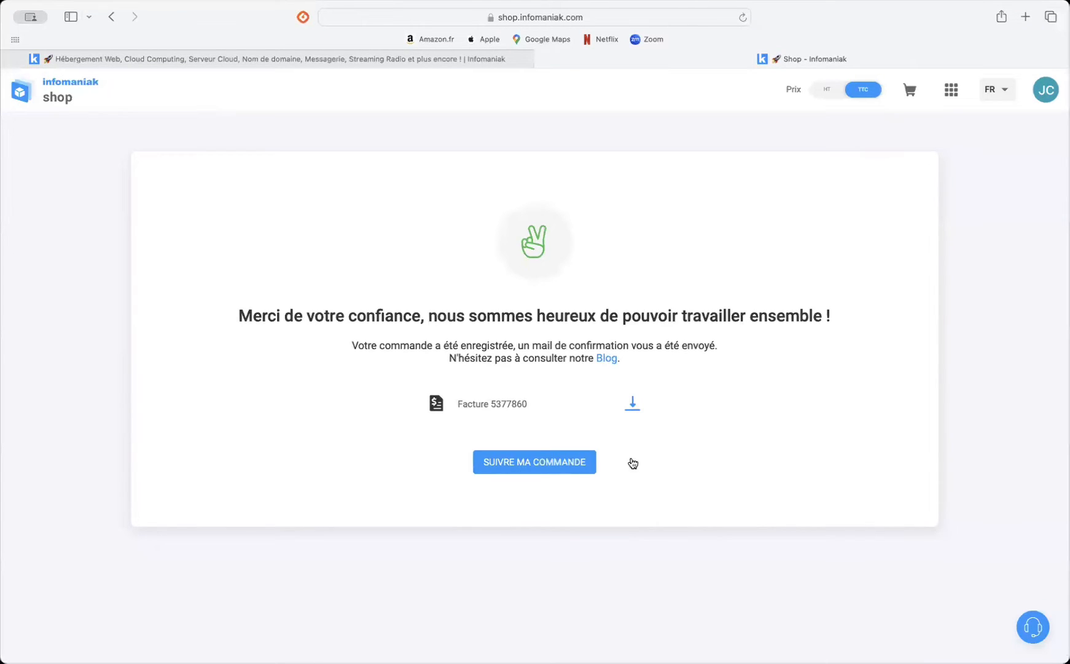
Step: Download the order's invoice and open the order tracking page to view the products being created
left_click(636, 405)
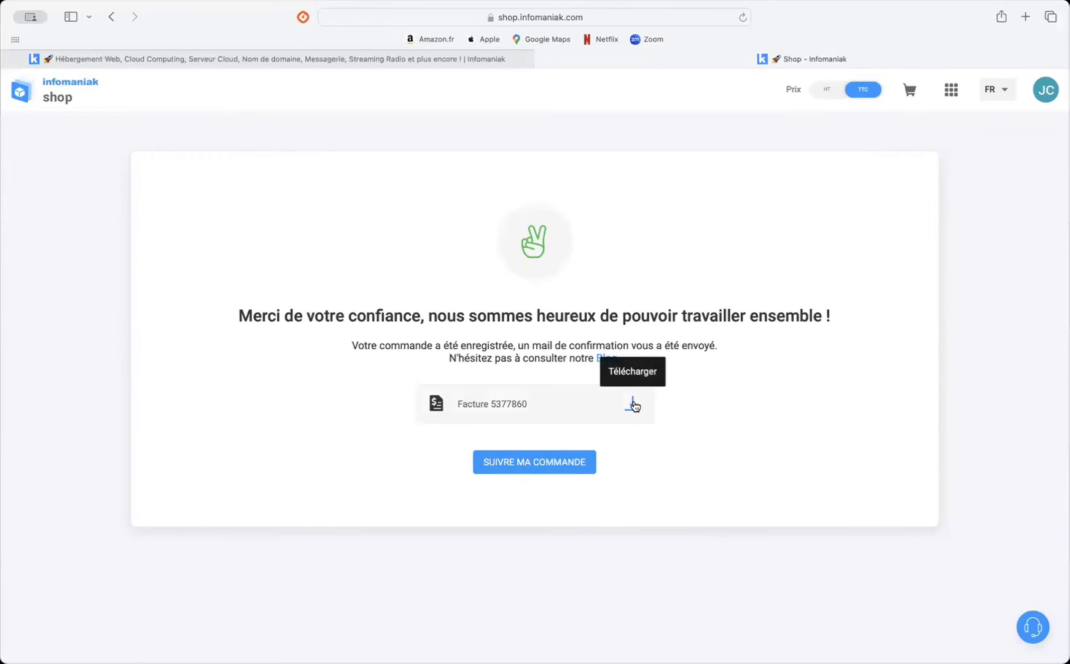
left_click(523, 460)
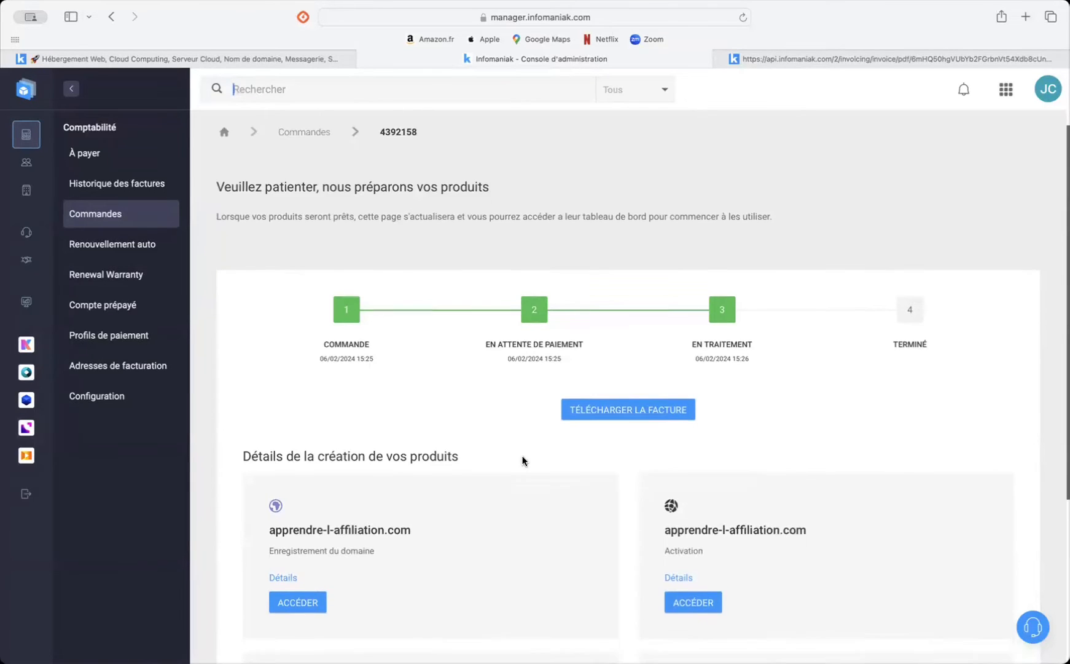
scroll(522, 460, "down", 4)
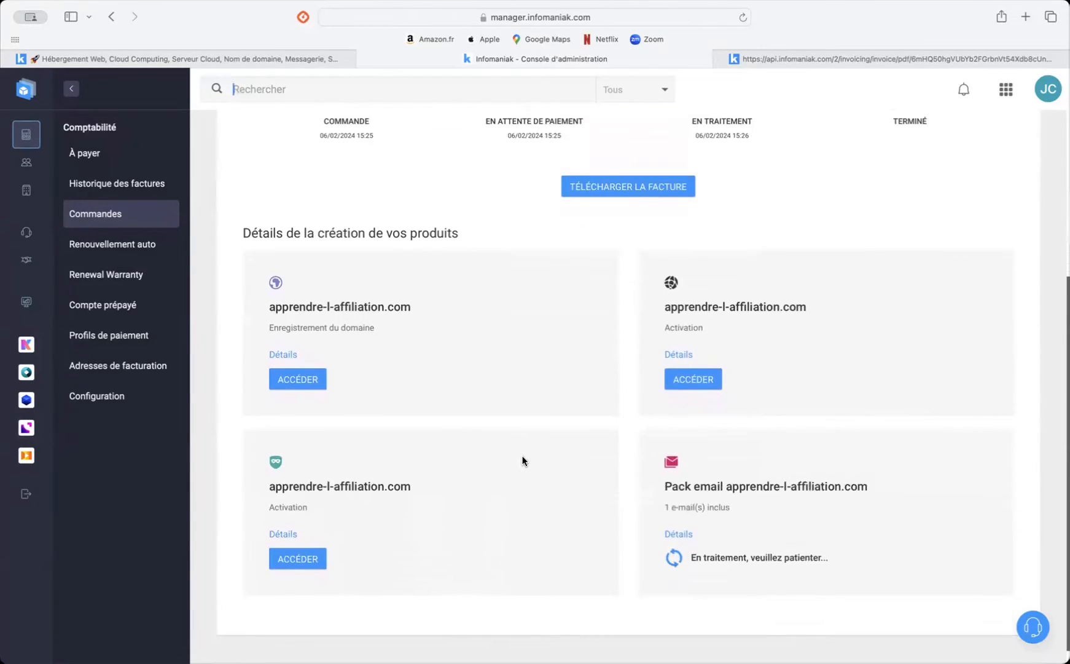
scroll(522, 460, "down", 1)
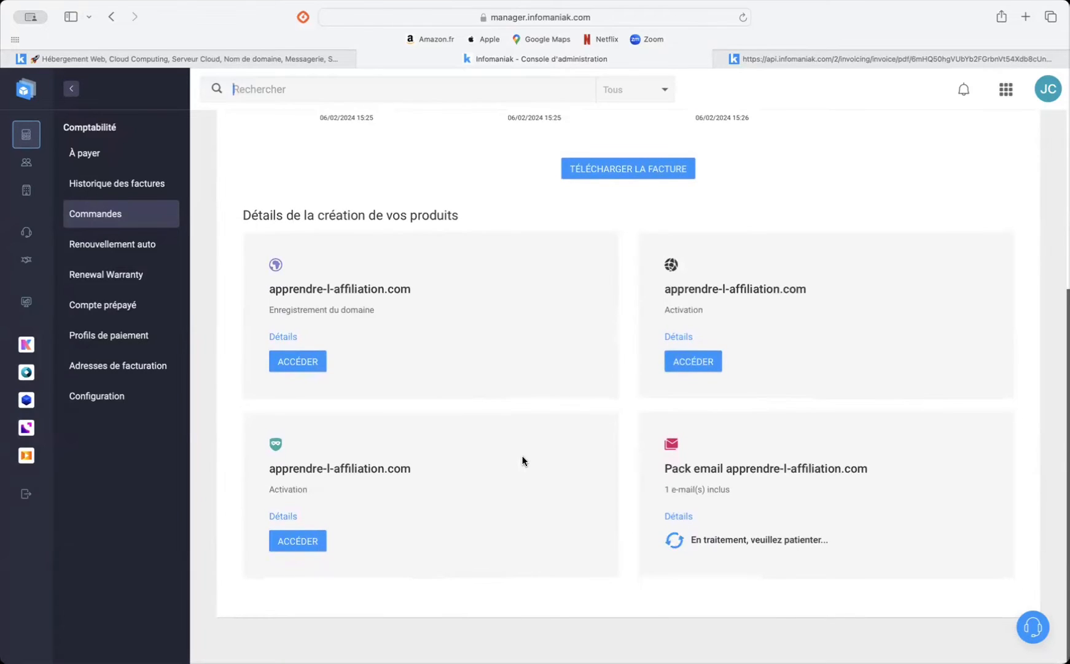
Step: Switch to systeme.io and open the custom domains section of the account settings
scroll(523, 460, "up", 5)
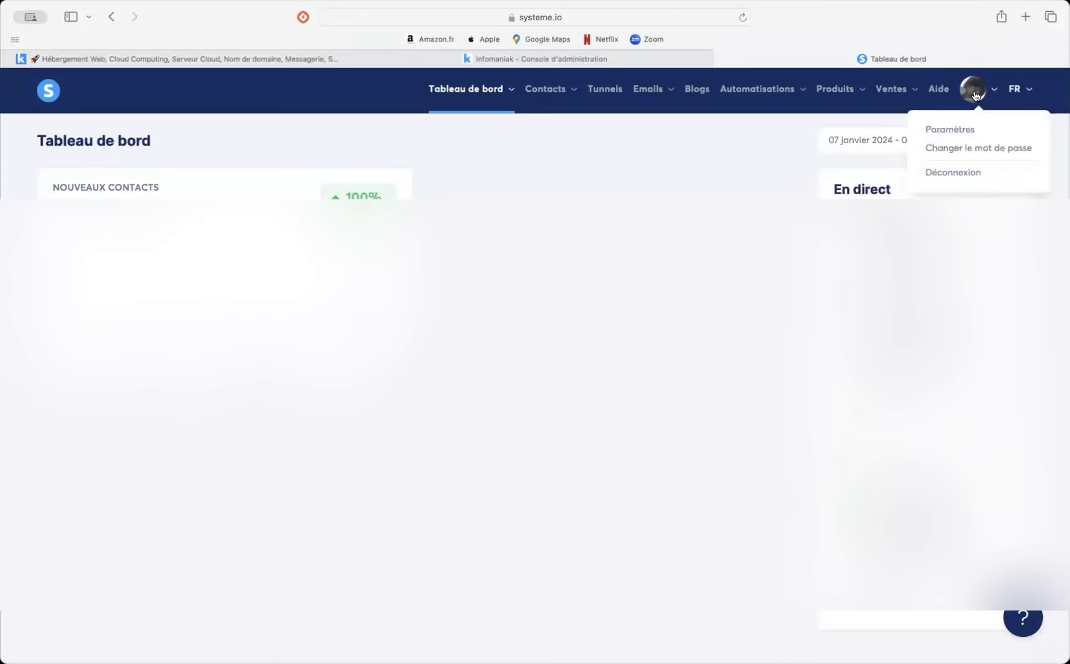
left_click(961, 131)
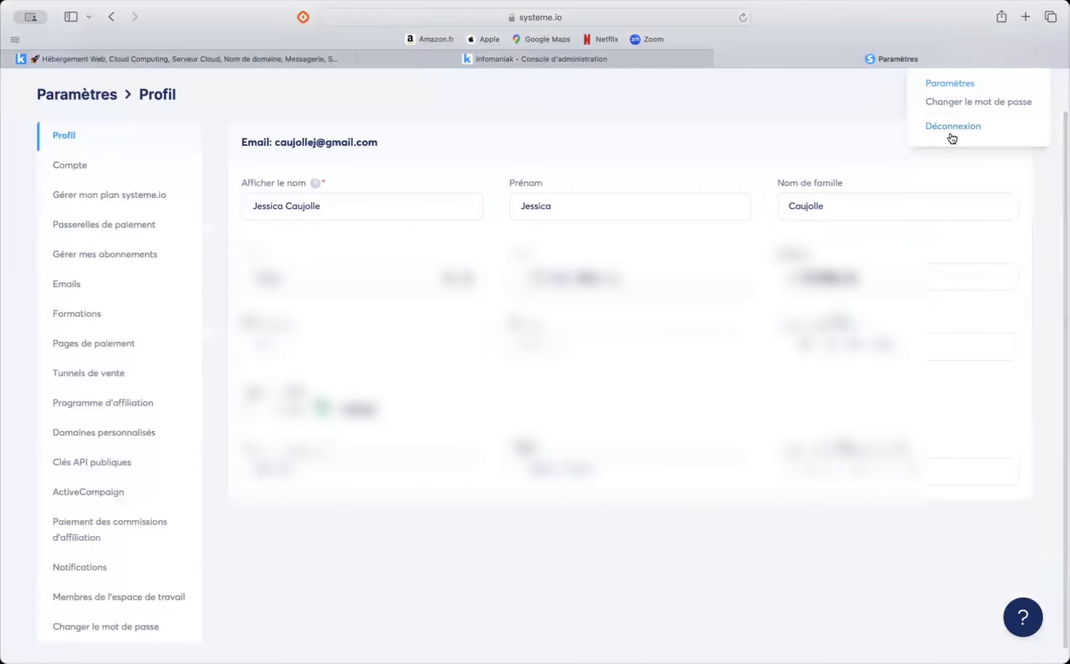
left_click(114, 434)
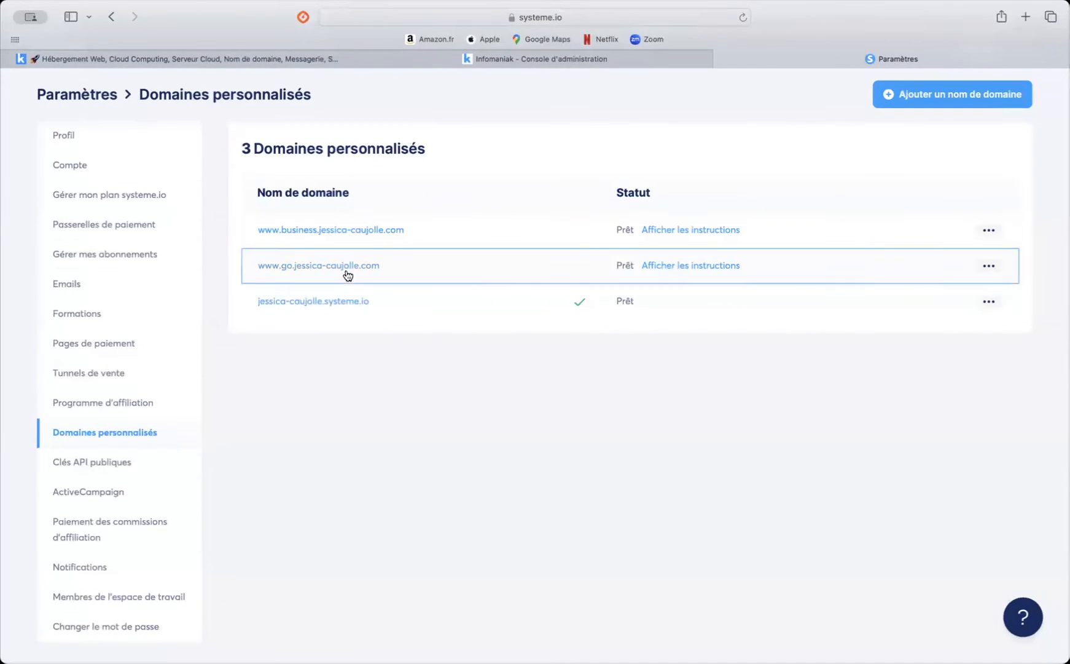
scroll(694, 177, "up", 2)
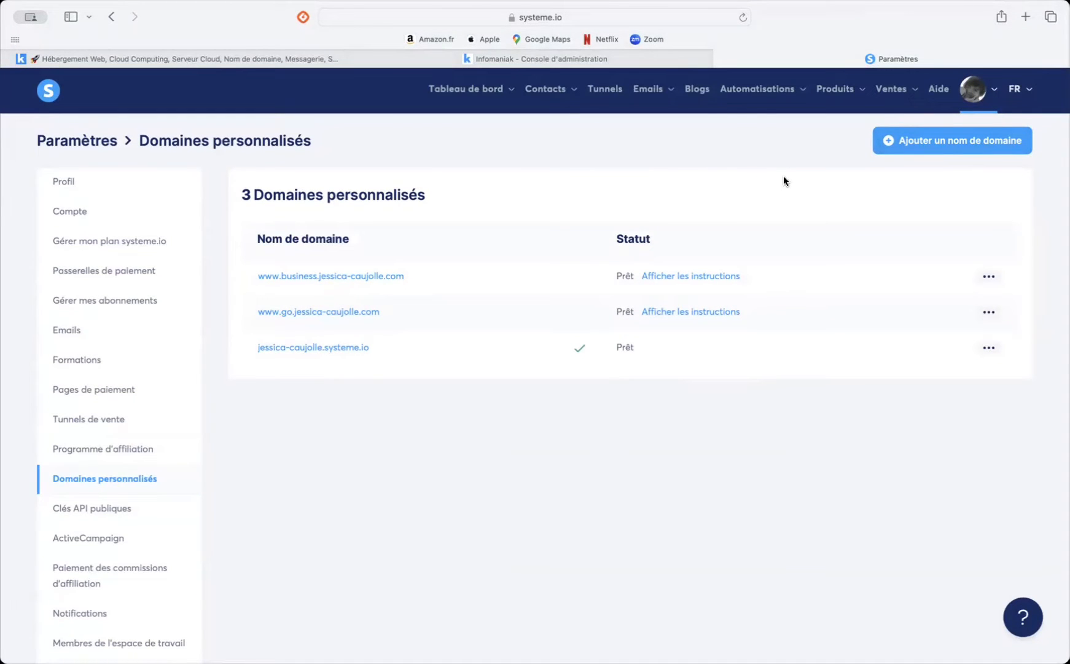
left_click(929, 146)
left_click(368, 362)
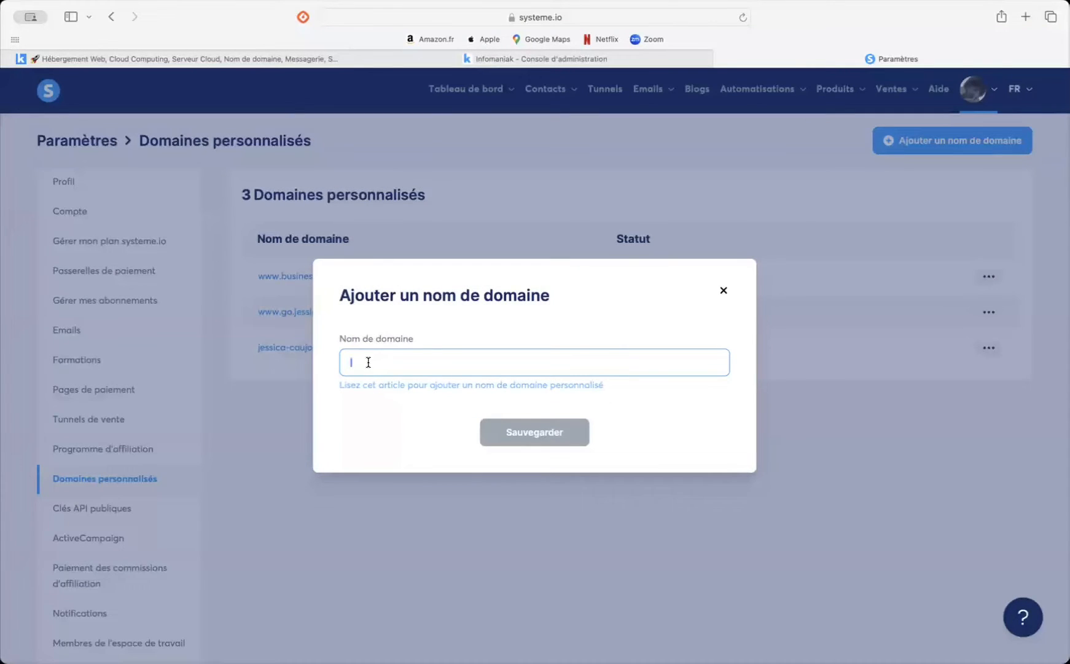
type("www")
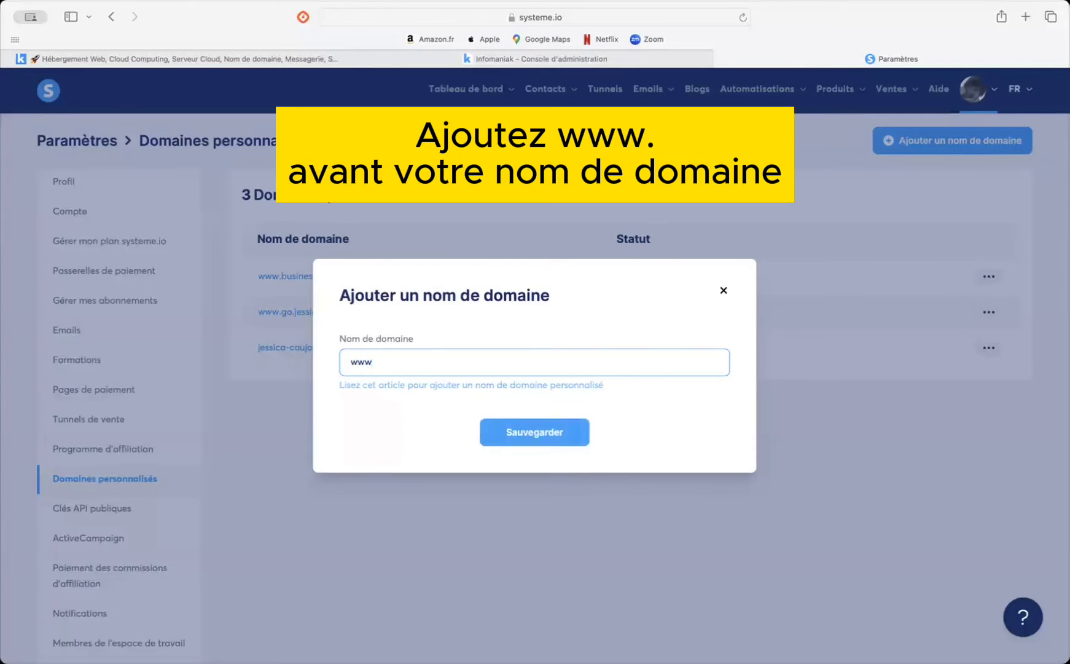
type(".apprendre-l-affiliation.com")
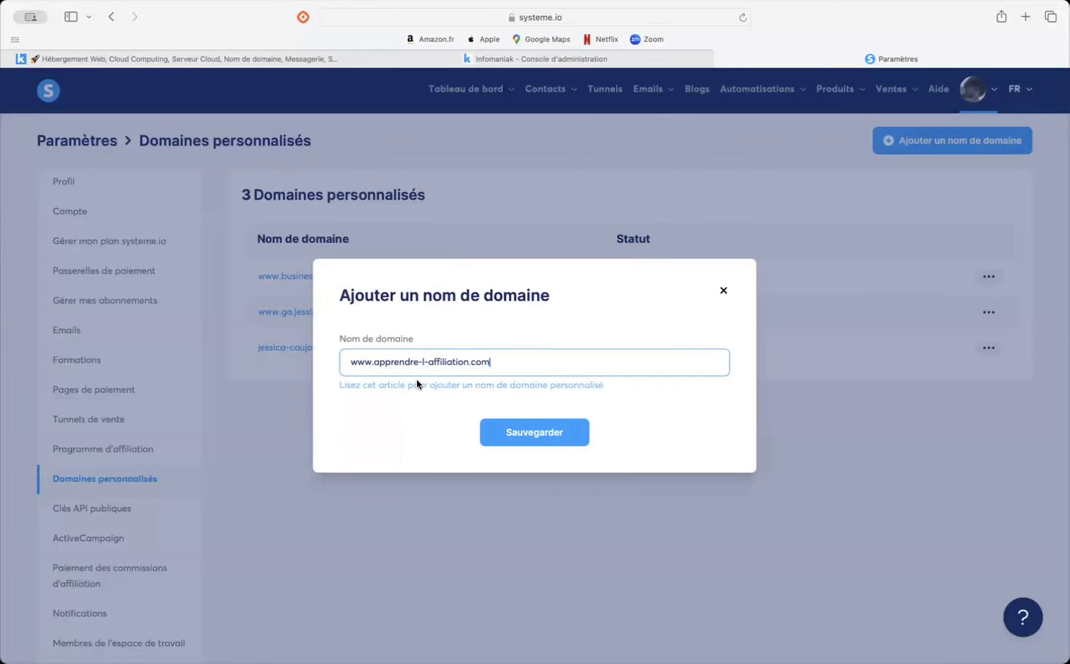
left_click(525, 438)
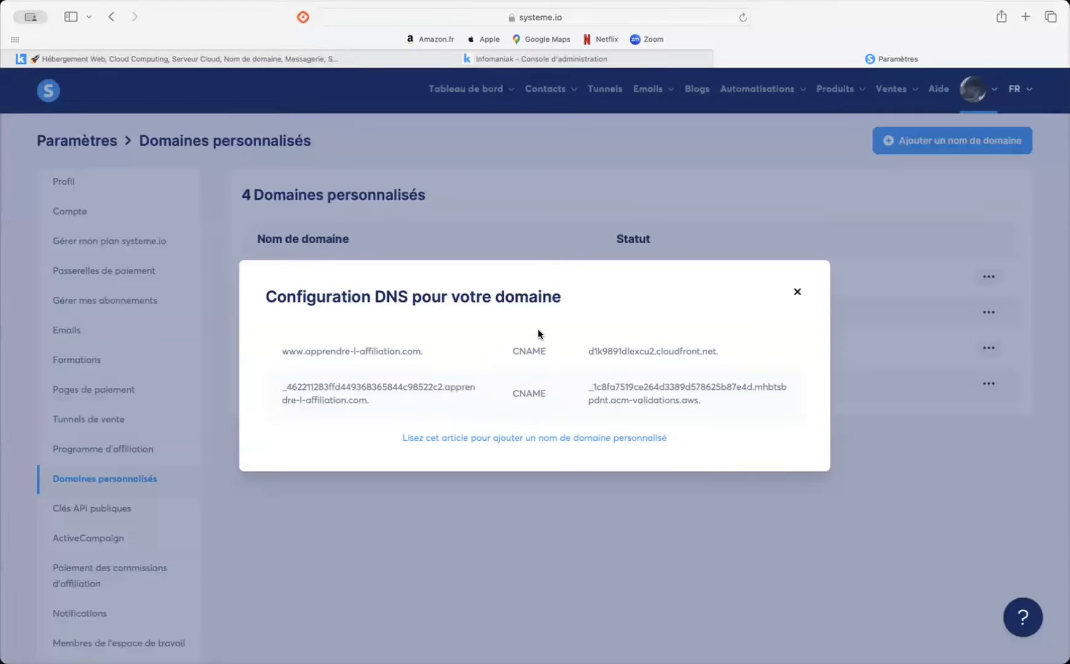
Step: Switch to the Infomaniak console and open the DNS zone of apprendre-l-affiliation.com for editing
left_click(523, 59)
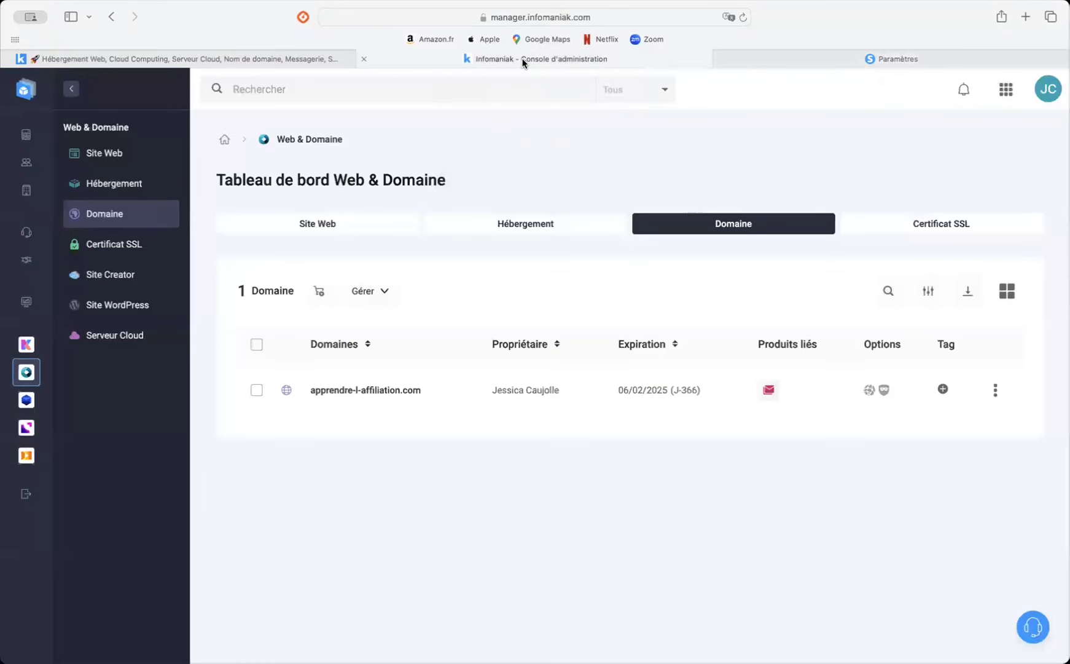
left_click(355, 390)
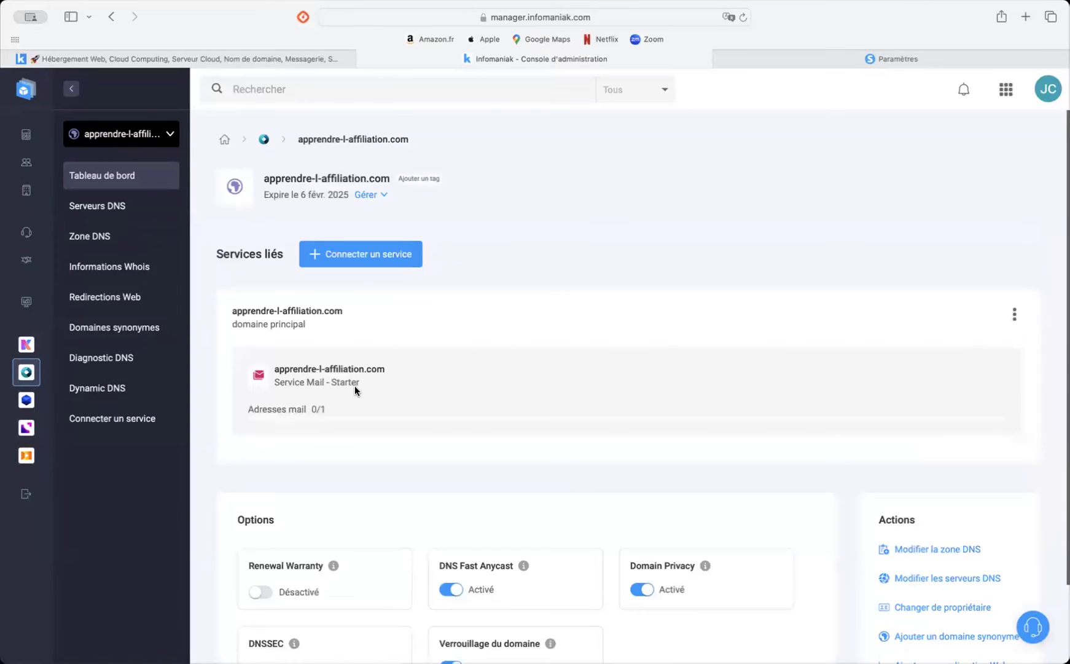
scroll(355, 390, "down", 3)
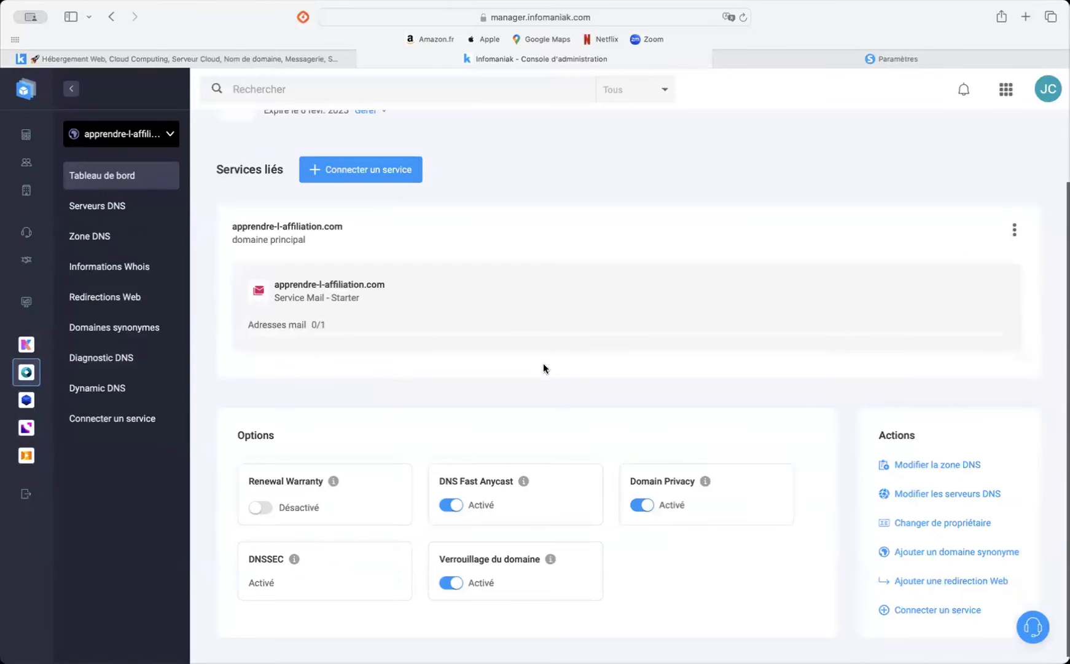
left_click(965, 466)
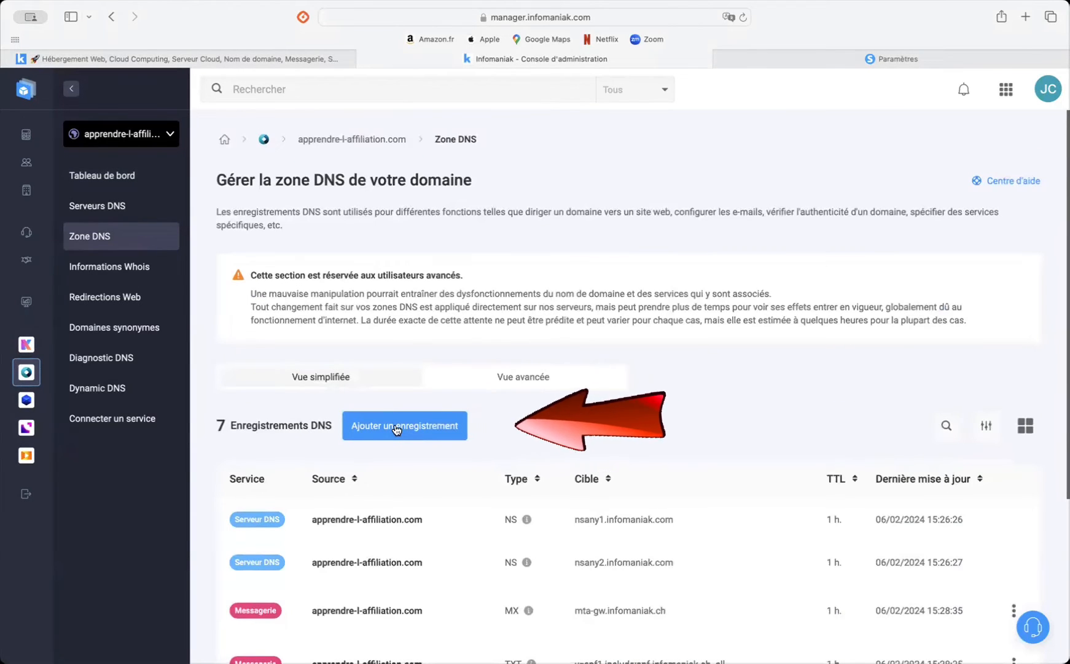
Step: Start a new DNS record of type CNAME, matching the record type required by systeme.io
left_click(397, 427)
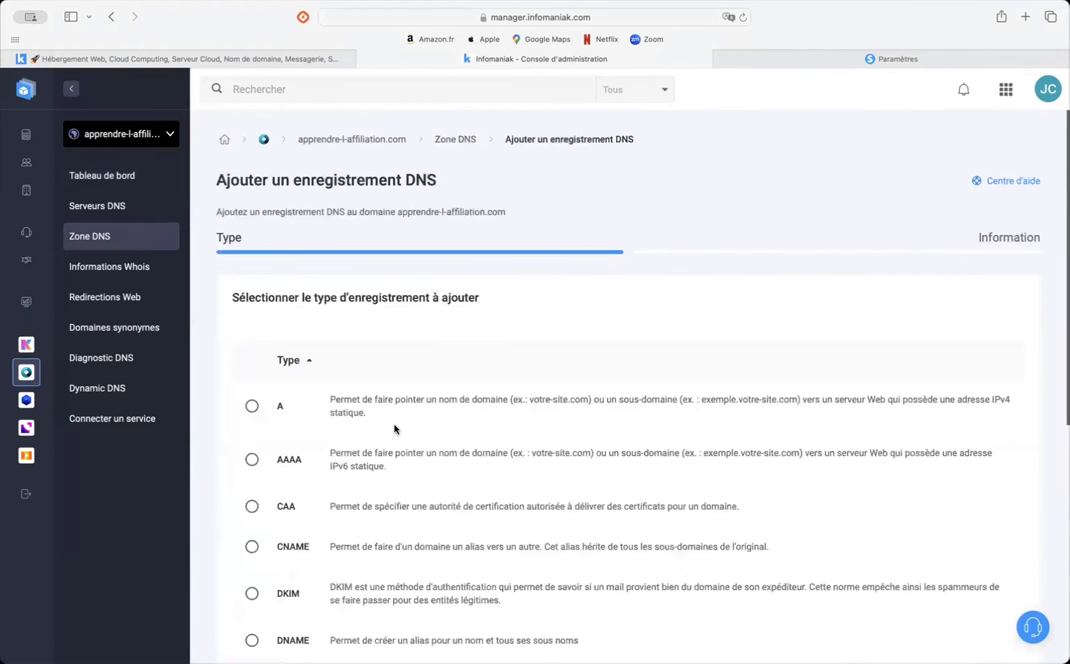
scroll(395, 477, "down", 3)
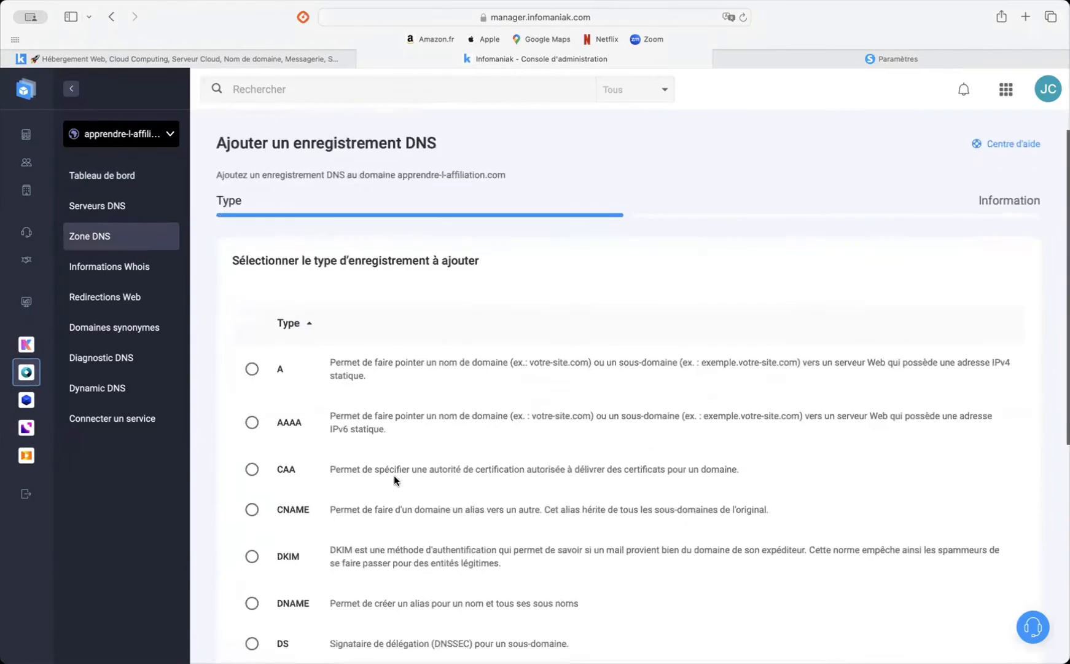
left_click(830, 58)
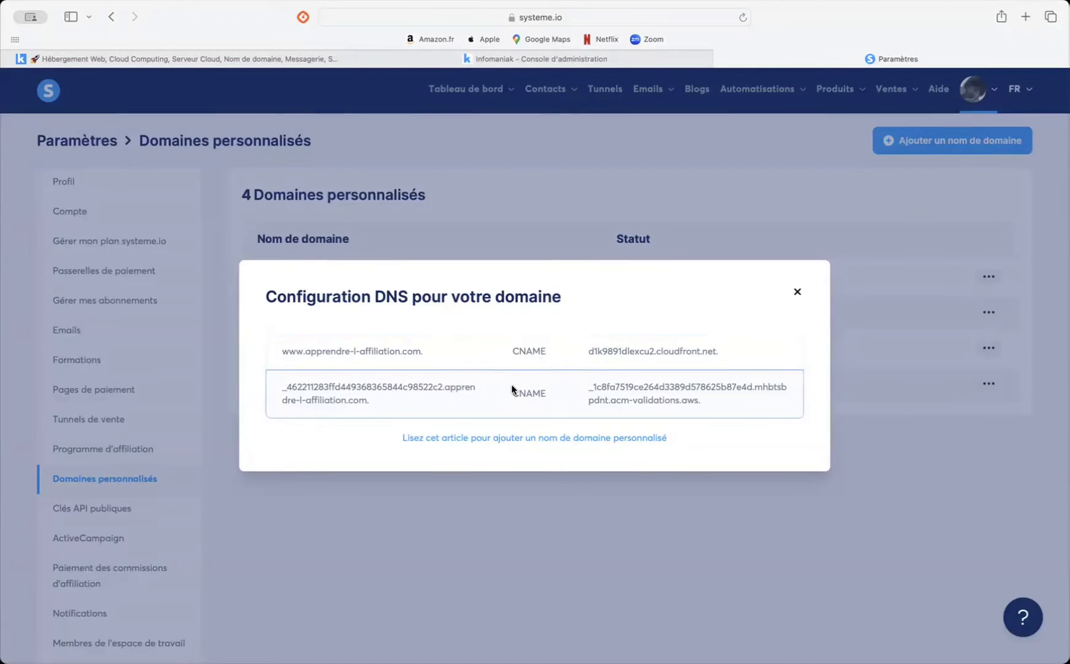
left_click(586, 62)
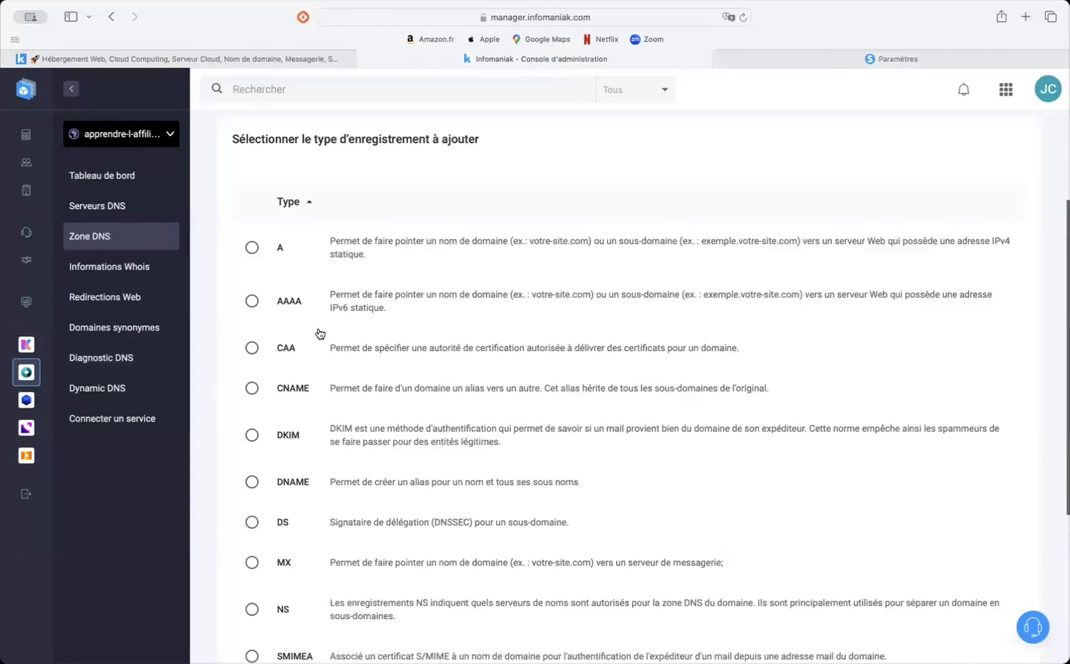
left_click(252, 389)
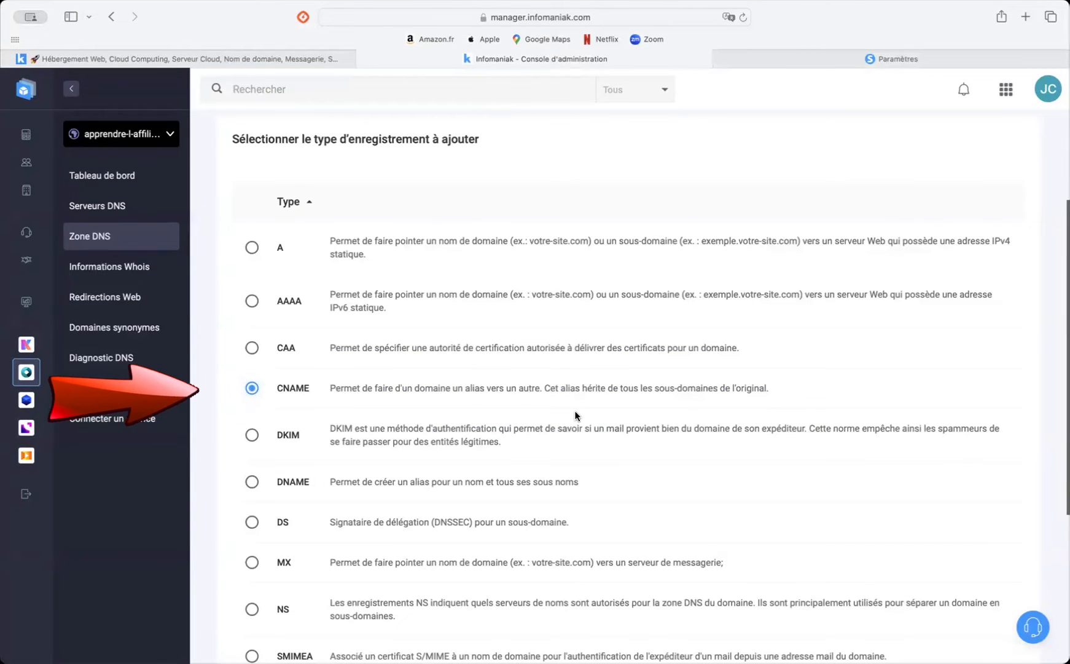
scroll(862, 551, "down", 5)
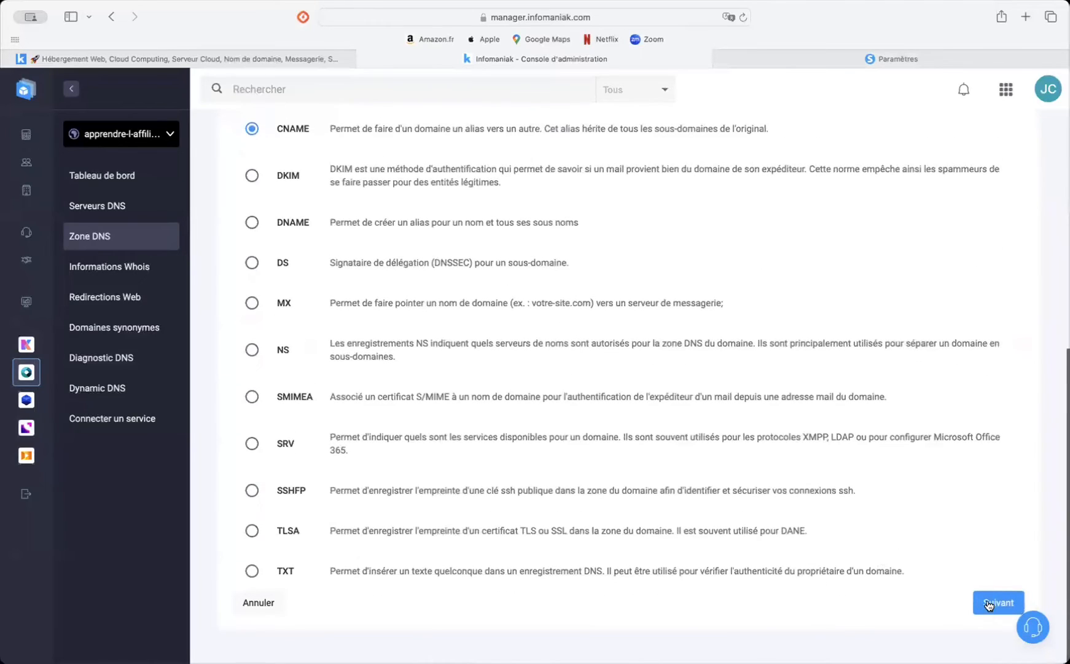
left_click(988, 605)
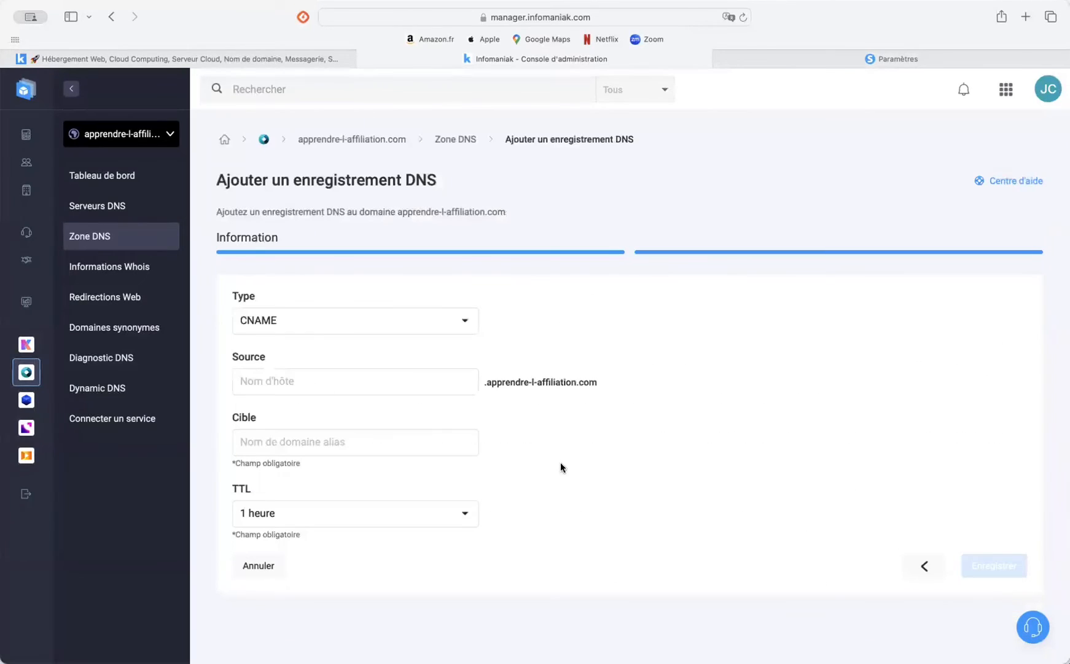
Step: Set the CNAME record's source to www, checking it against the part before the dot in systeme.io's first record
left_click(369, 388)
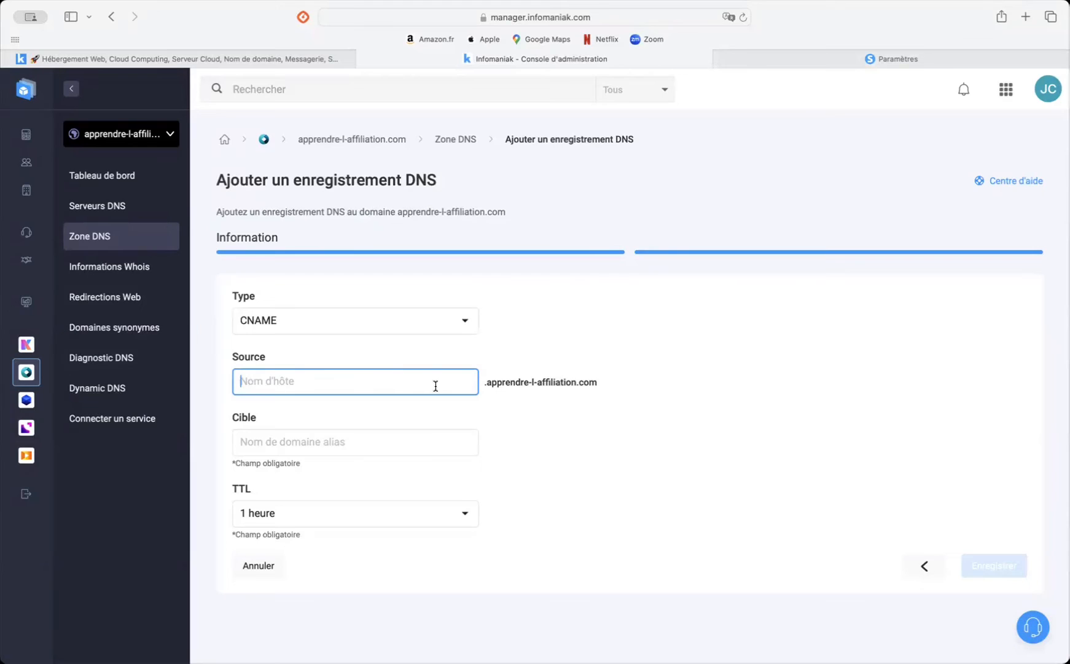
type("www")
left_click(832, 55)
left_click(297, 353)
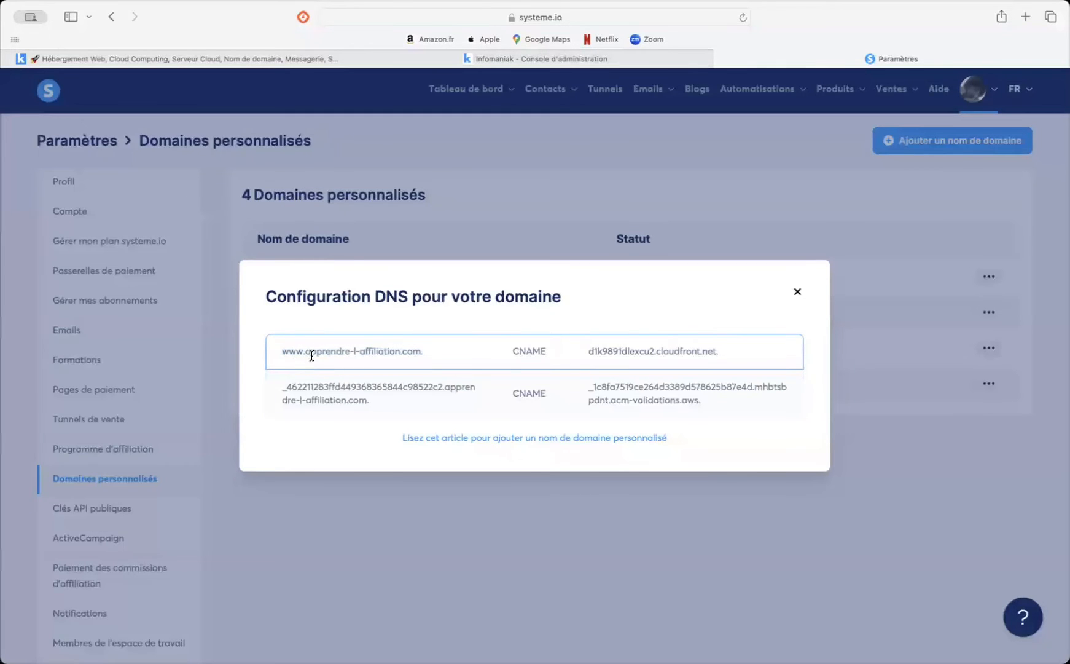
left_click_drag(302, 353, 271, 354)
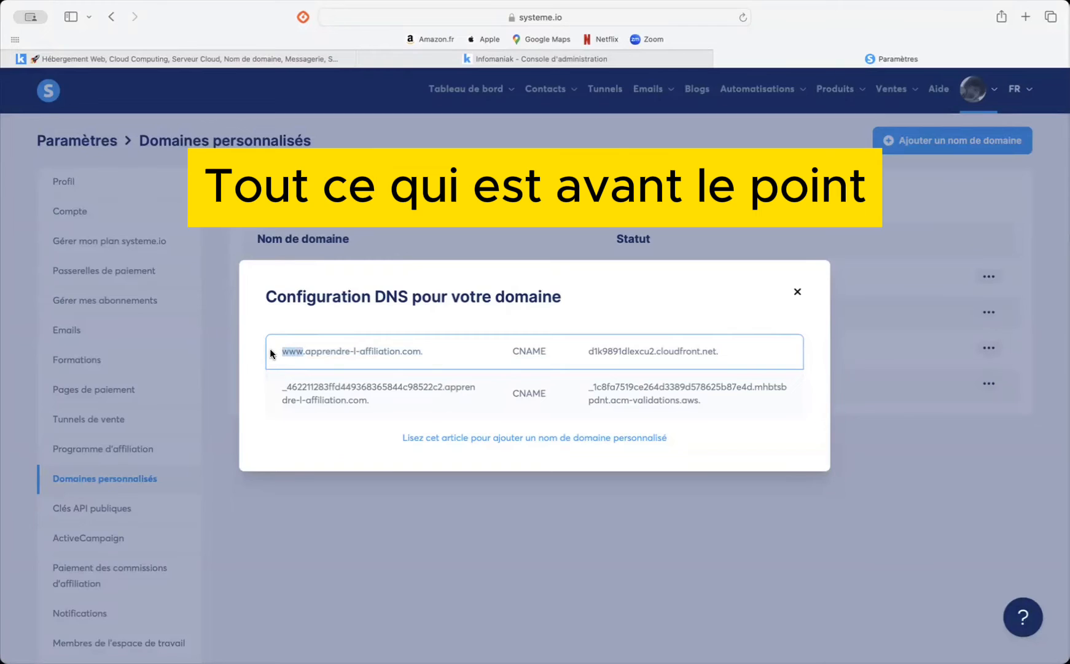
left_click(341, 343)
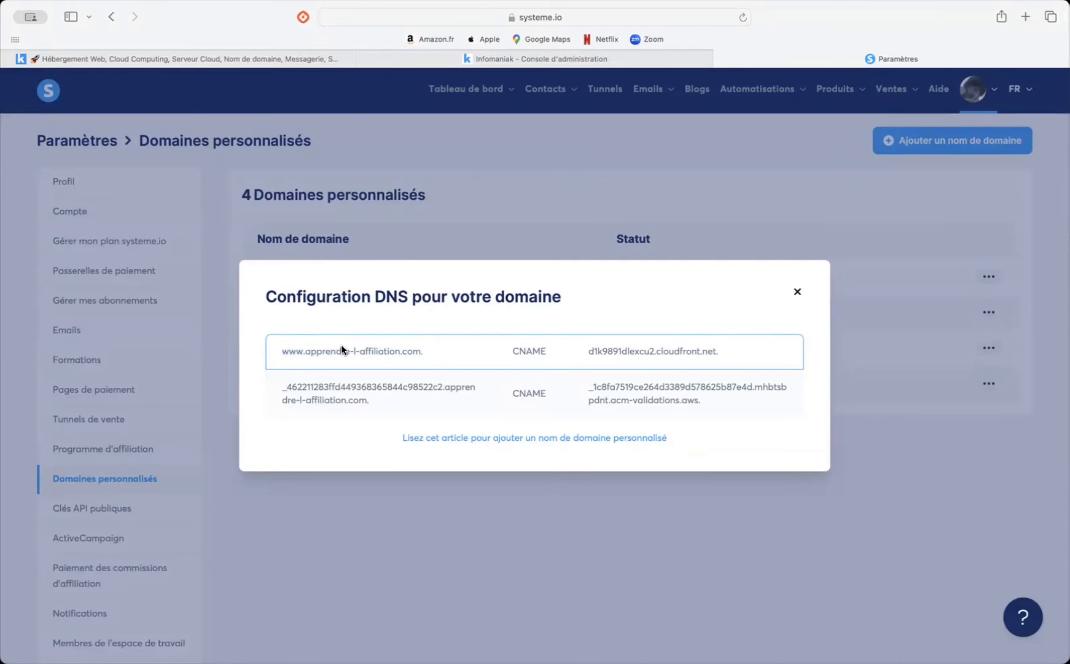
left_click(578, 59)
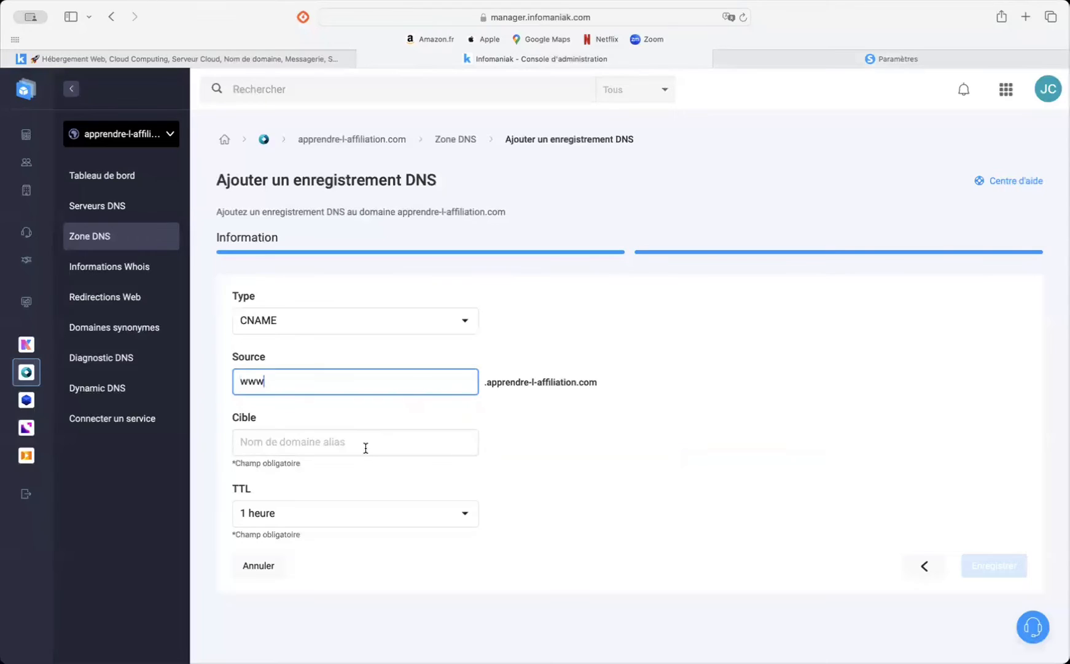
Step: Copy the first record's target from systeme.io into the Infomaniak target as d1k9891dlexcu2.cloudfront.net, without the final dot
left_click(799, 61)
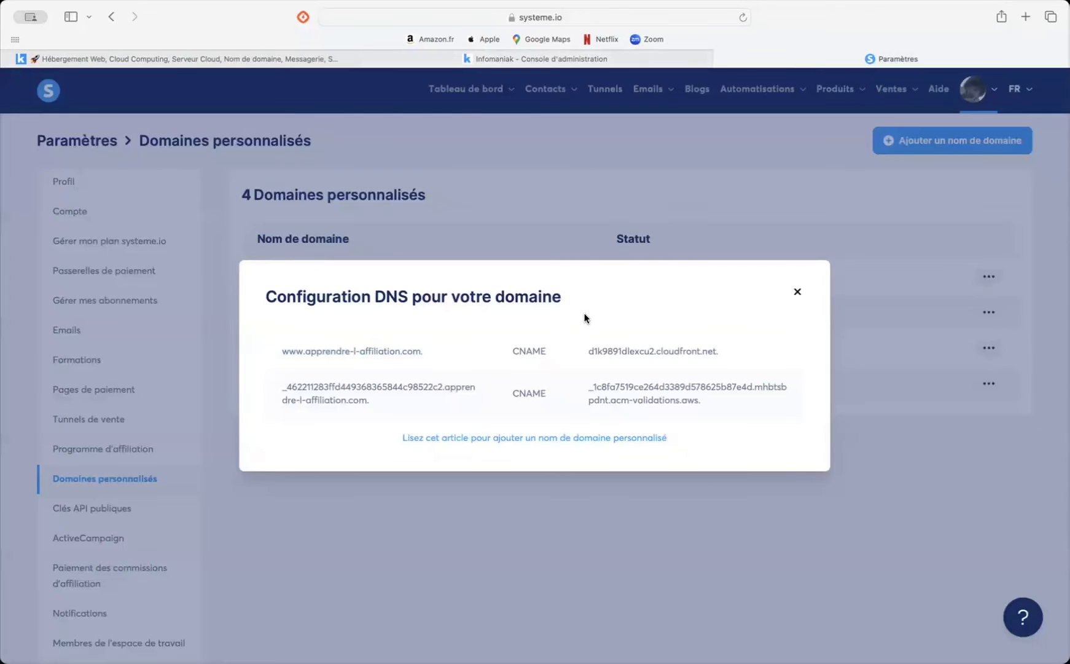
left_click_drag(588, 349, 723, 350)
key("super+c")
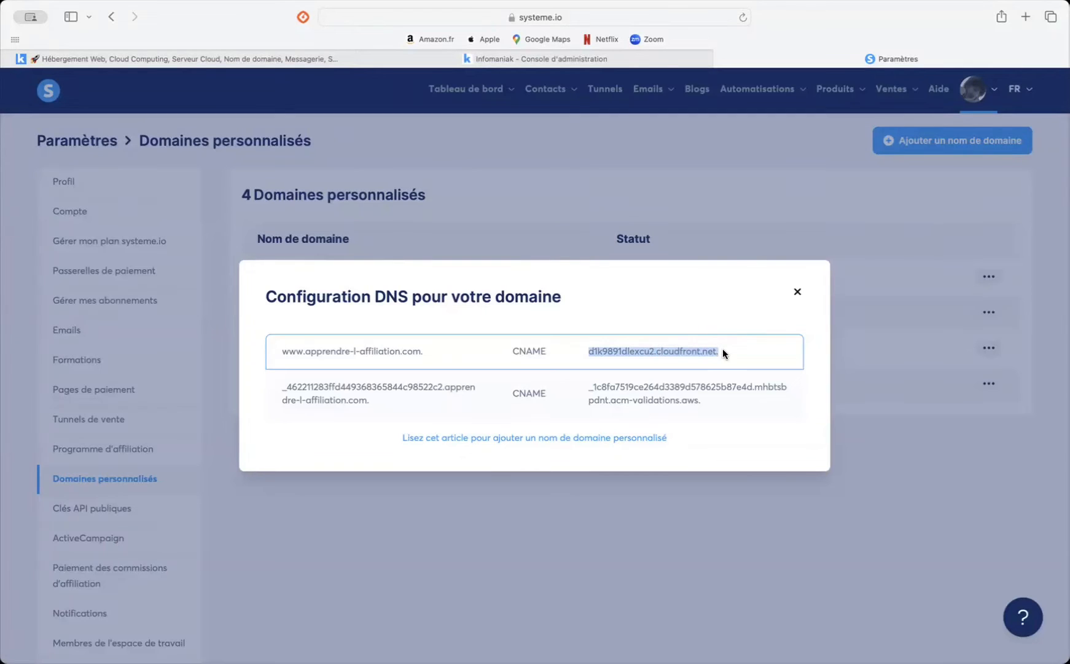
left_click(607, 59)
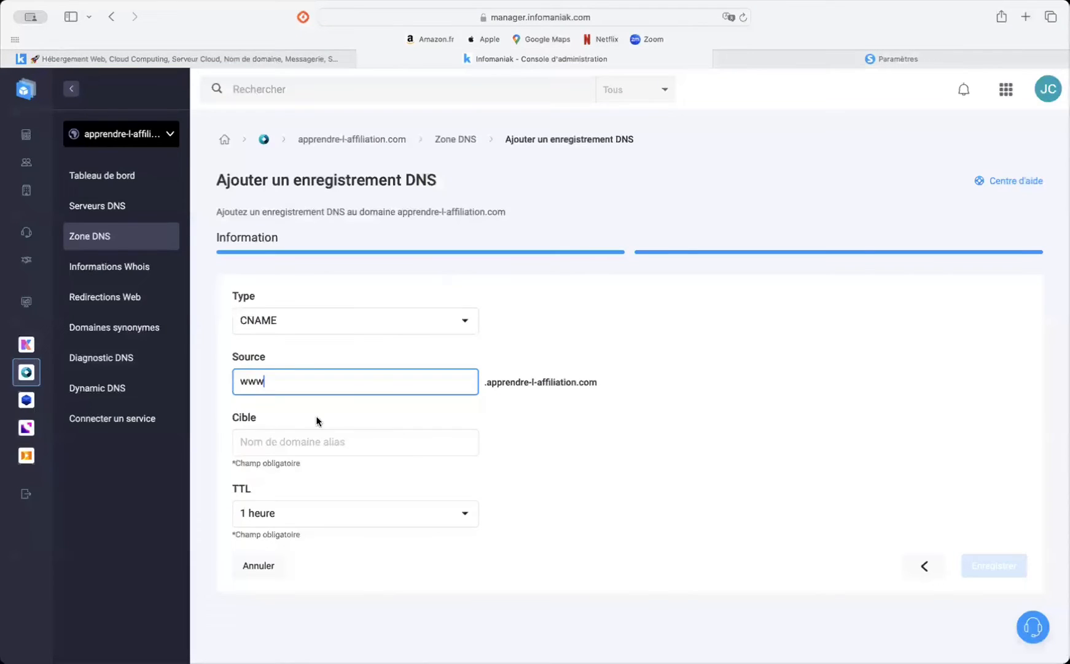
left_click(292, 436)
key("super+v")
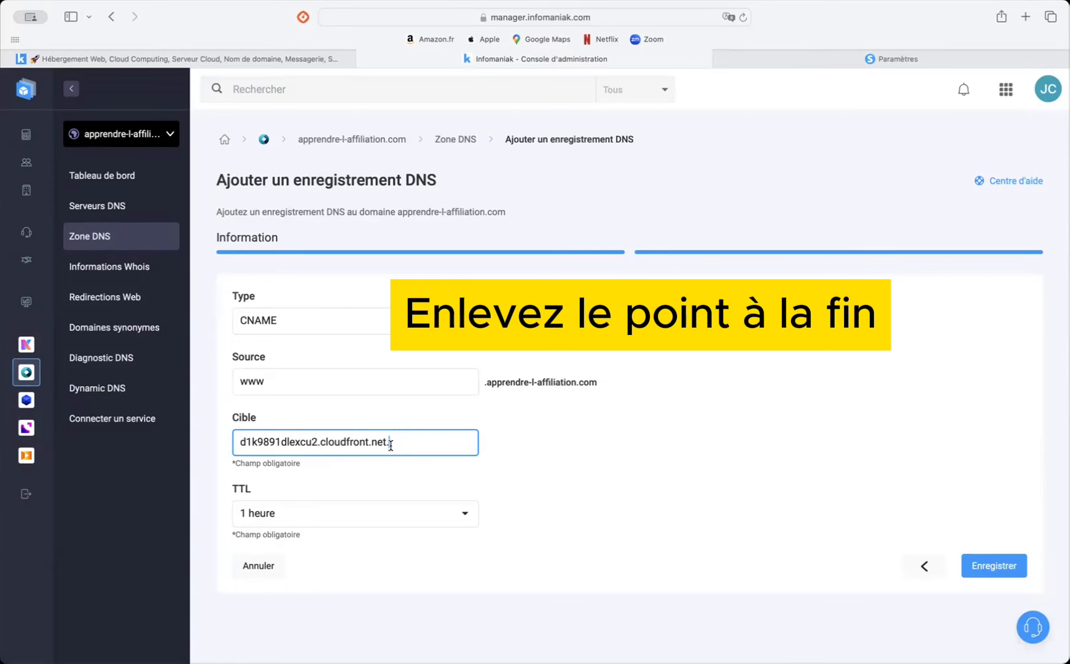
key("BackSpace")
left_click(604, 453)
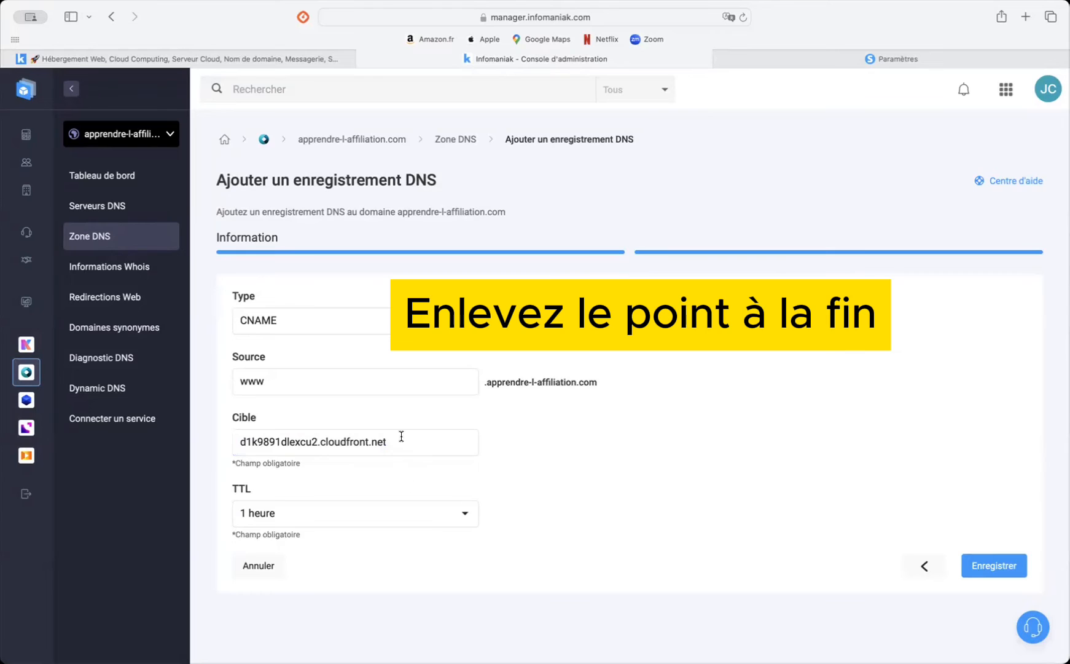
Step: Compare the target with systeme.io, save the www CNAME record in Infomaniak and check it in the DNS record list
left_click(837, 61)
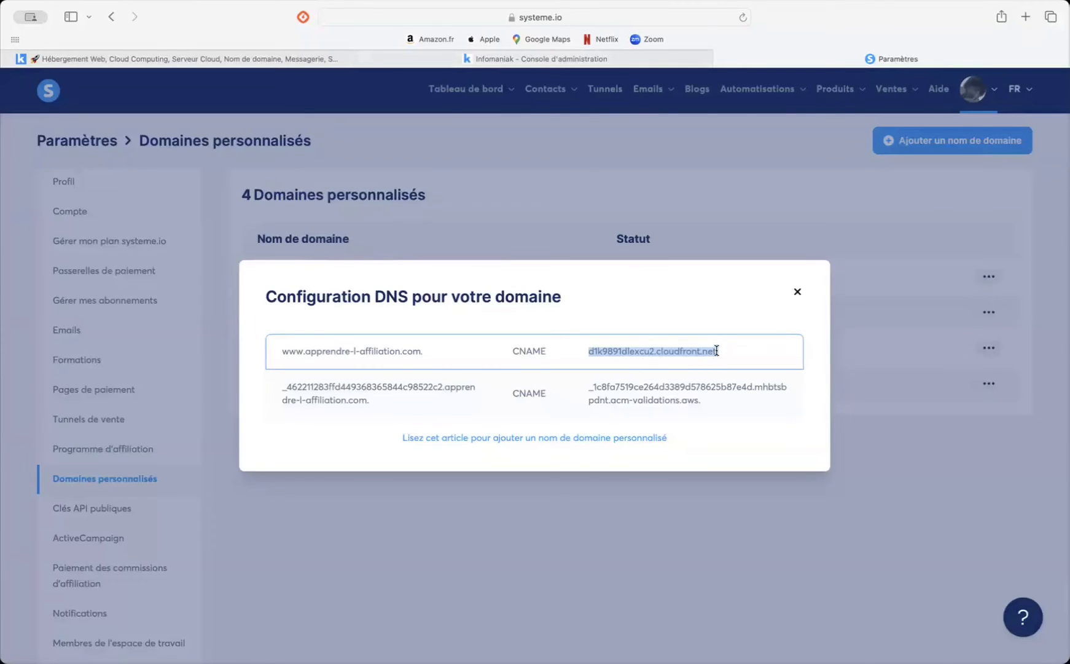
left_click(561, 57)
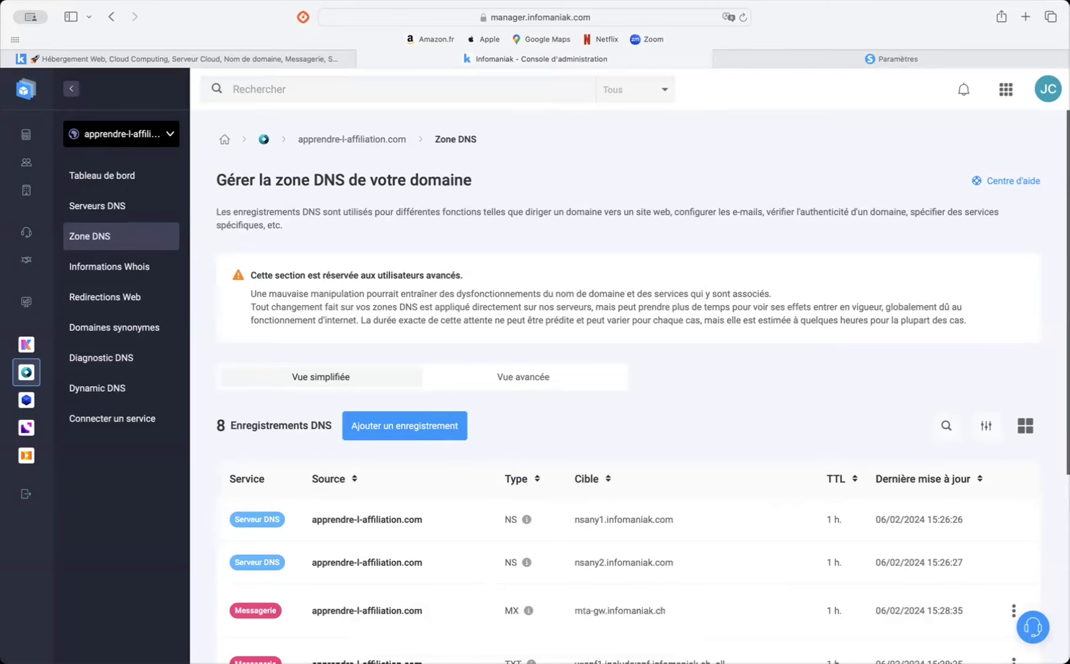
scroll(614, 387, "down", 5)
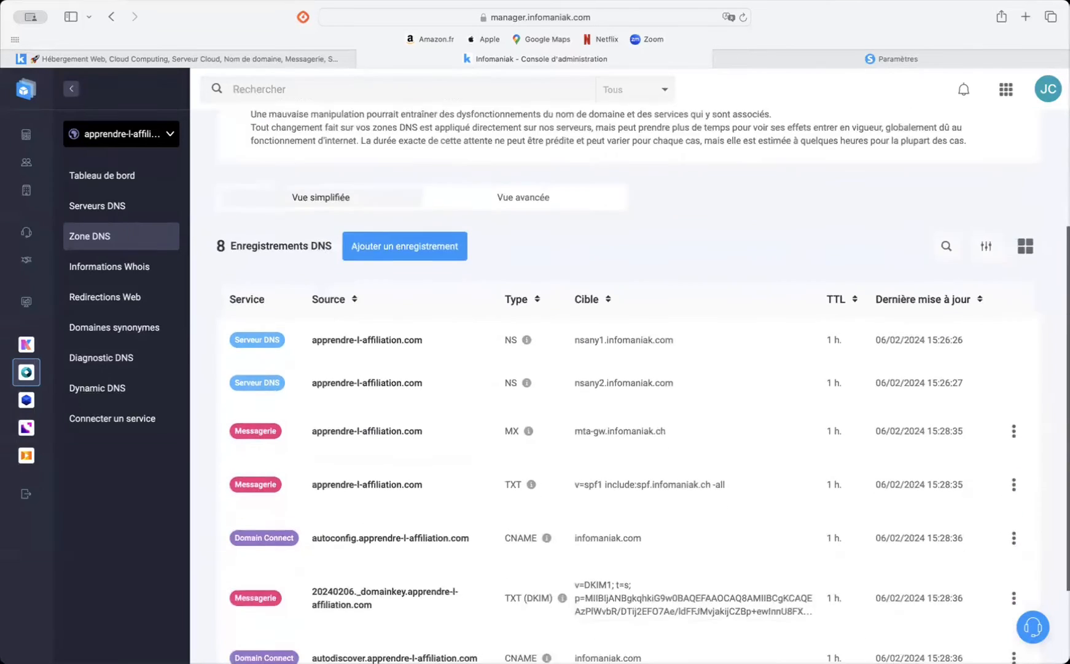
scroll(513, 615, "down", 3)
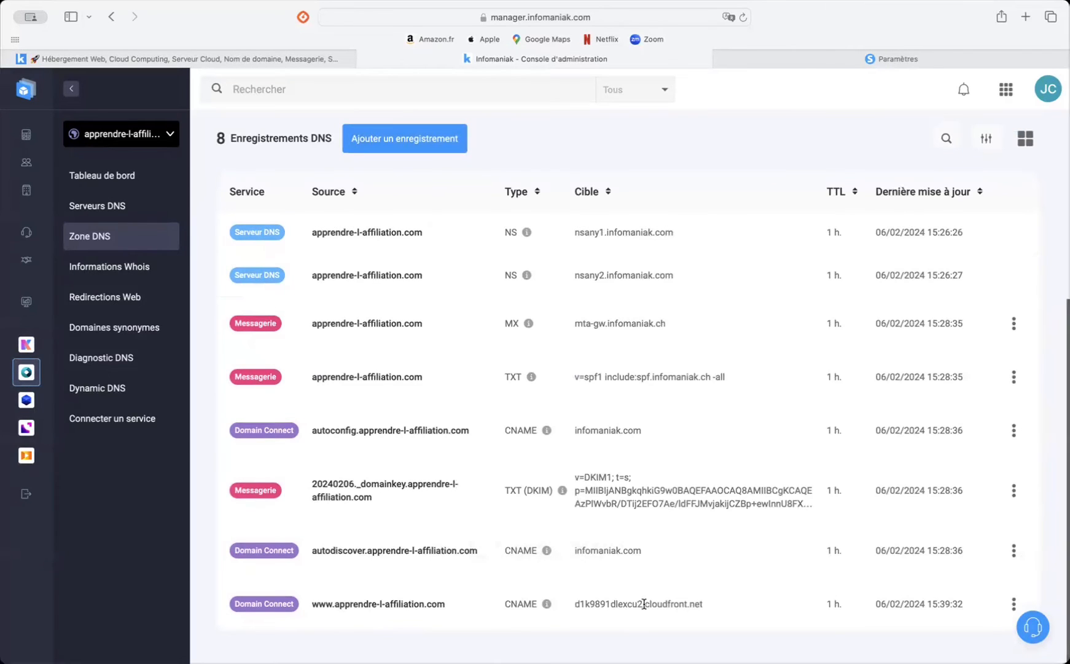
scroll(615, 369, "up", 5)
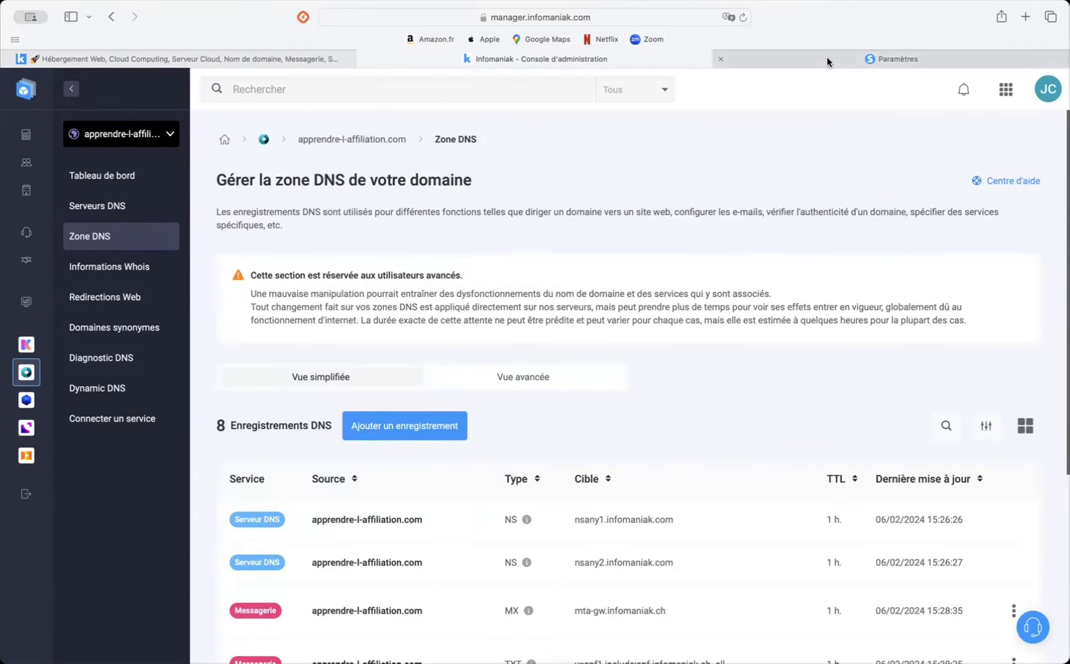
left_click(827, 57)
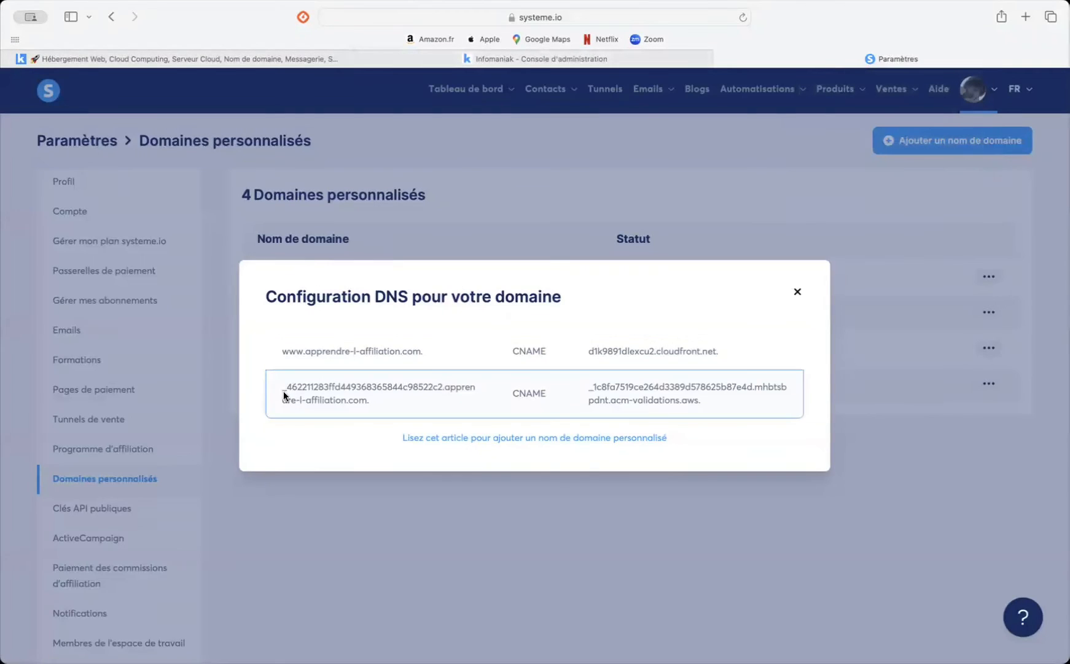
left_click_drag(283, 389, 440, 387)
key("super+c")
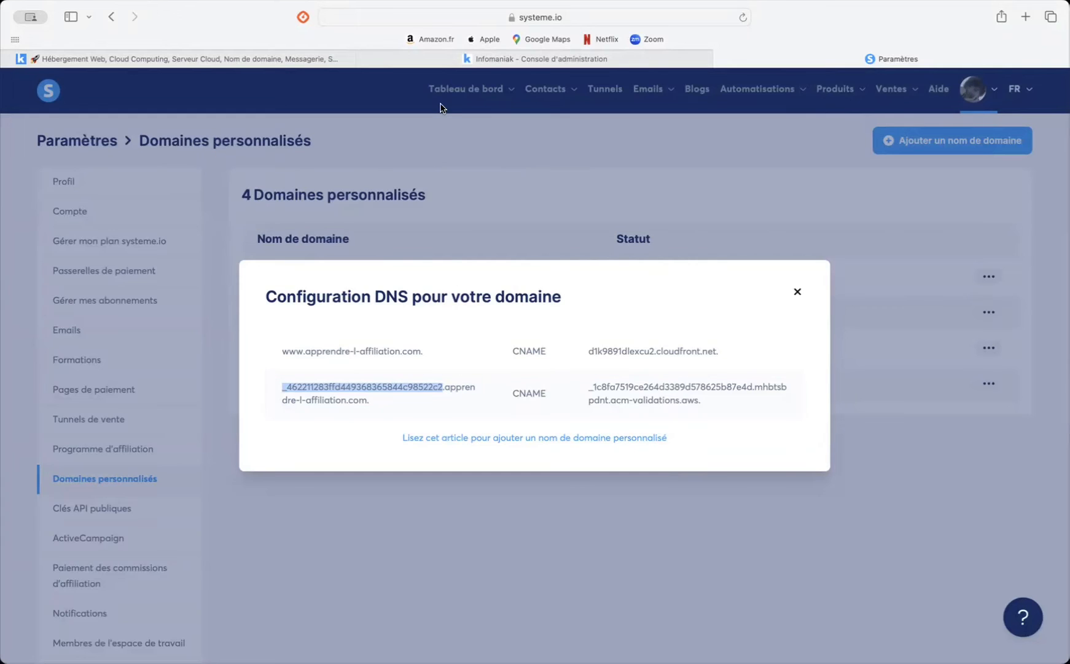
left_click(505, 59)
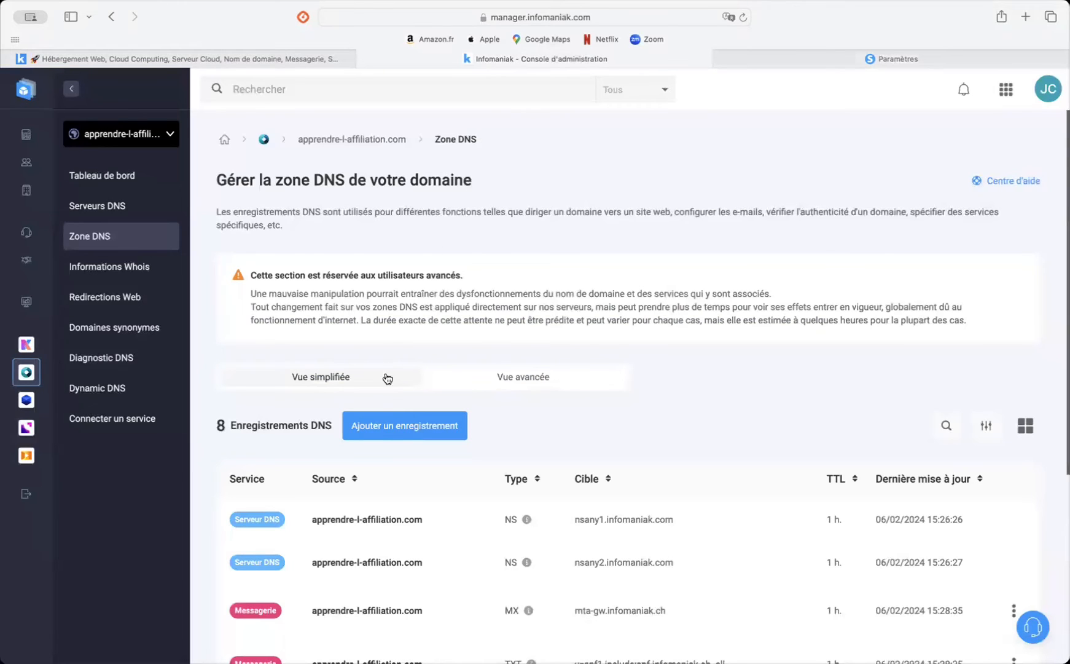
left_click(384, 430)
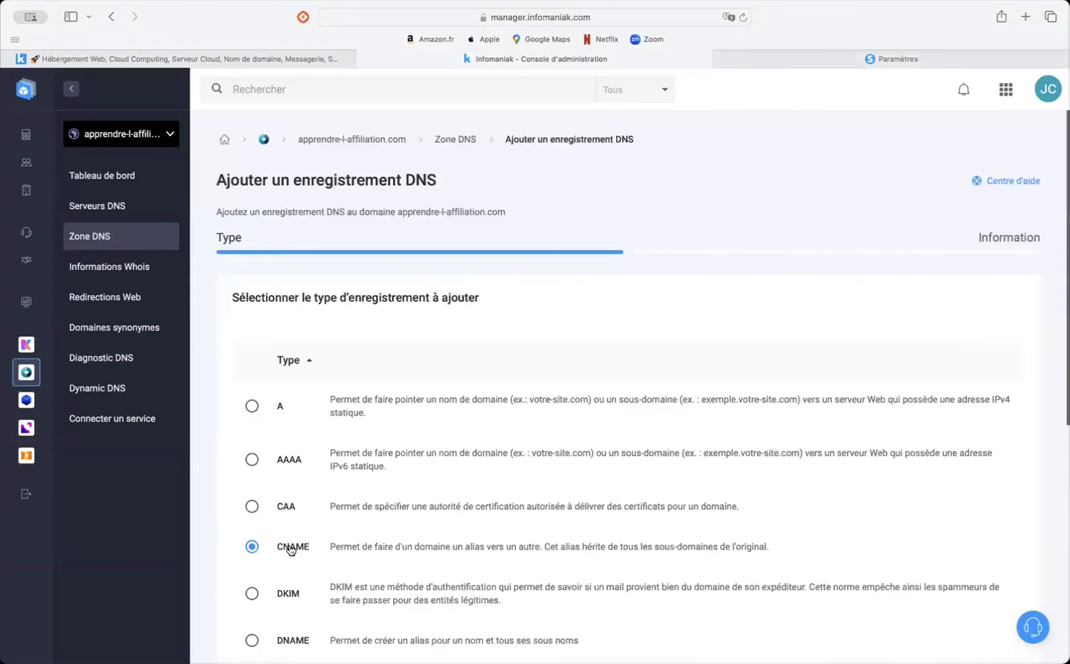
scroll(291, 548, "down", 5)
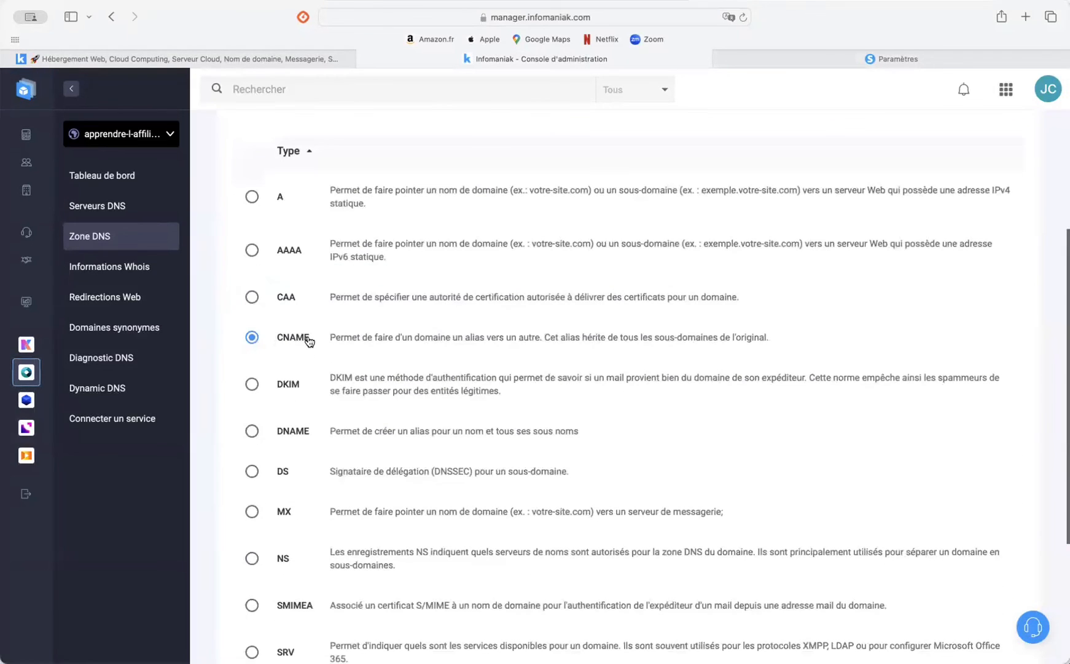
scroll(922, 583, "down", 5)
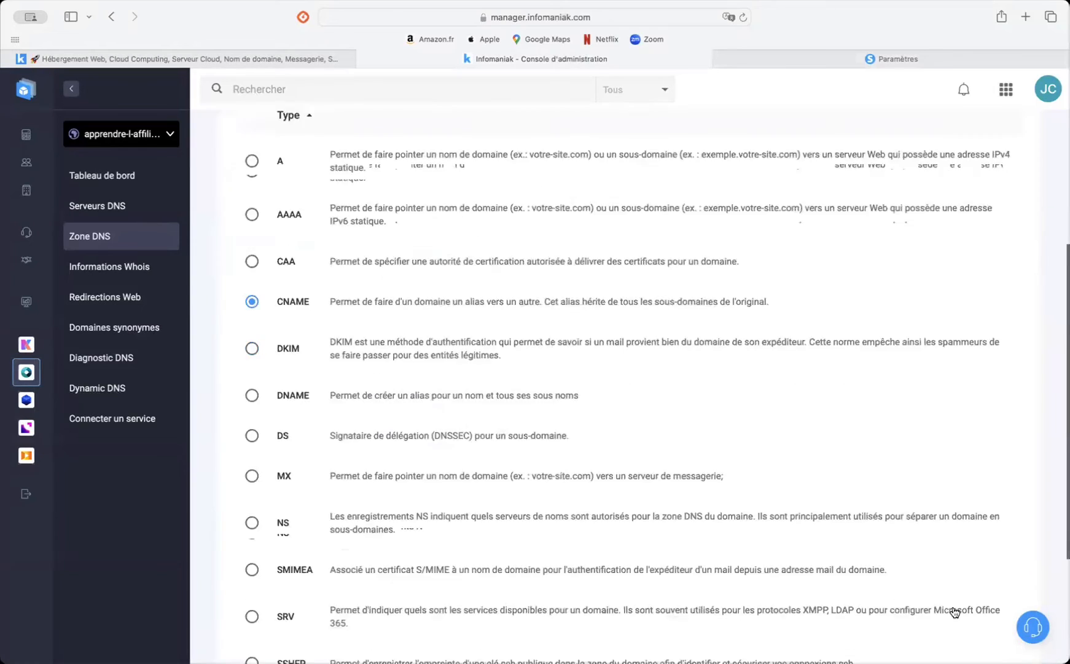
left_click(985, 602)
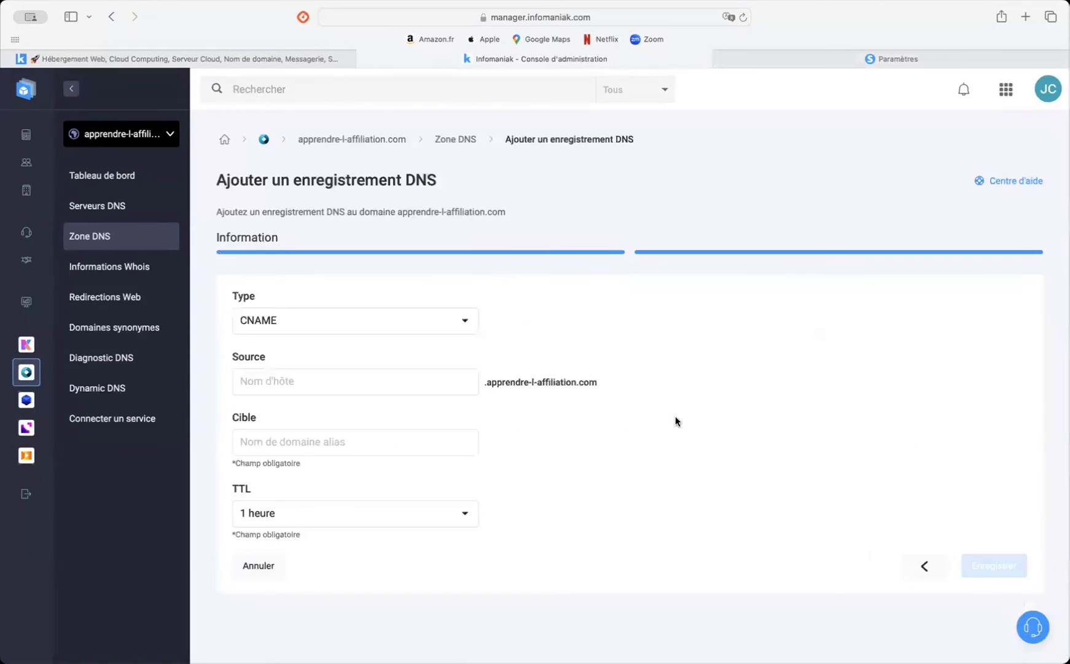
left_click(358, 374)
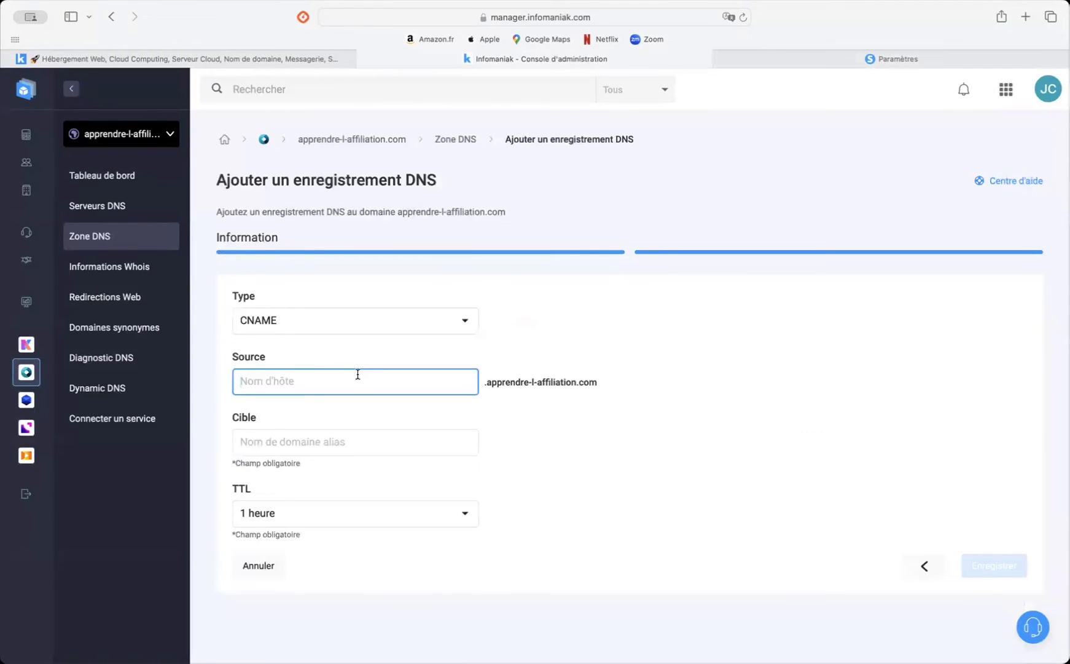
key("super+v")
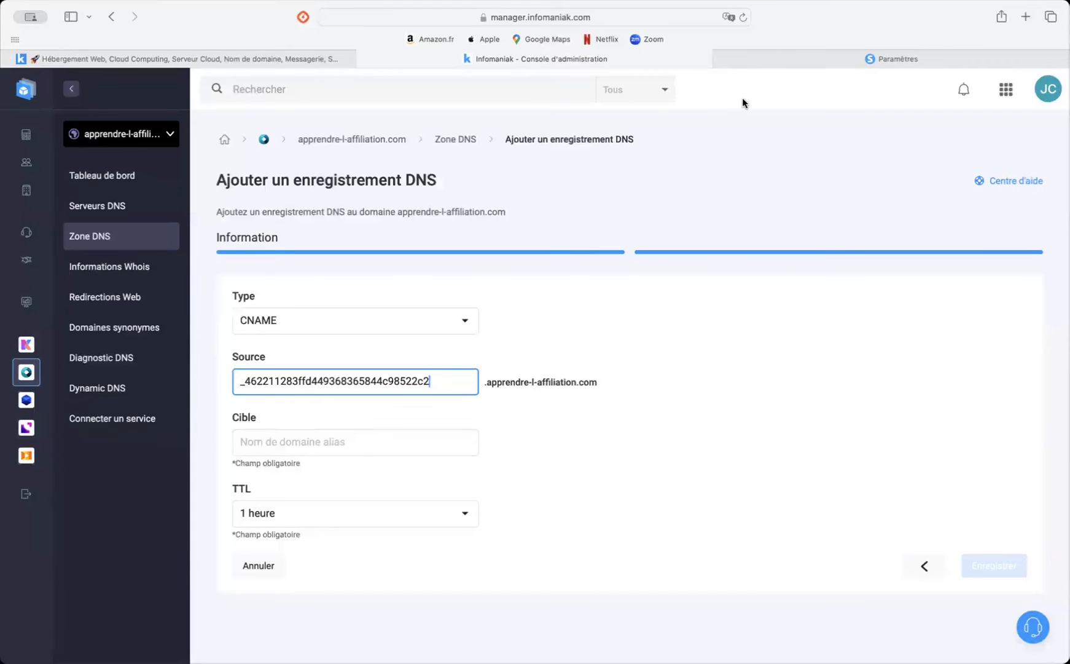
Step: Copy the second record's target from systeme.io into the Infomaniak target as _1c8fa7519ce264d3389d578625b87e4d.mhbtsbpdnt.acm-validations.aws, without the final dot
left_click(781, 54)
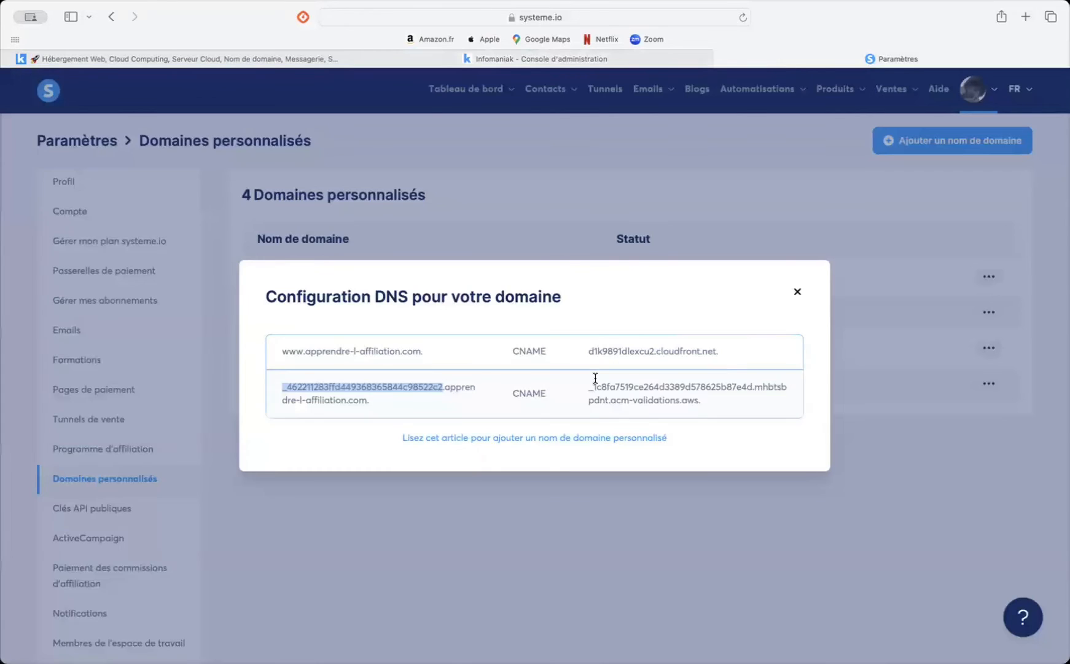
left_click_drag(588, 386, 723, 410)
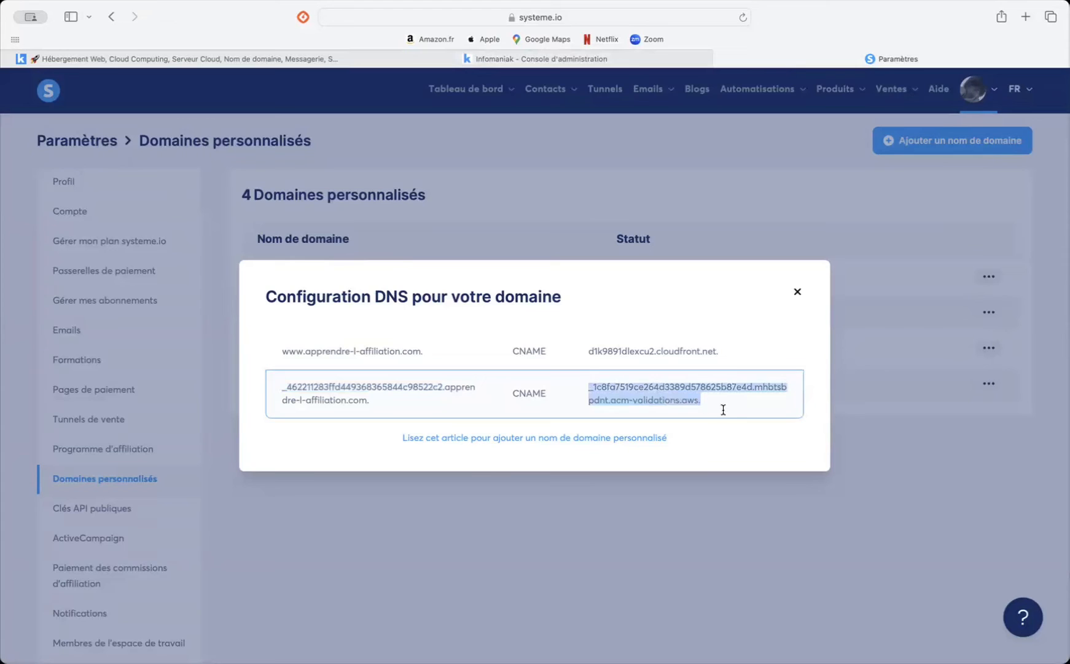
left_click(534, 58)
left_click(268, 442)
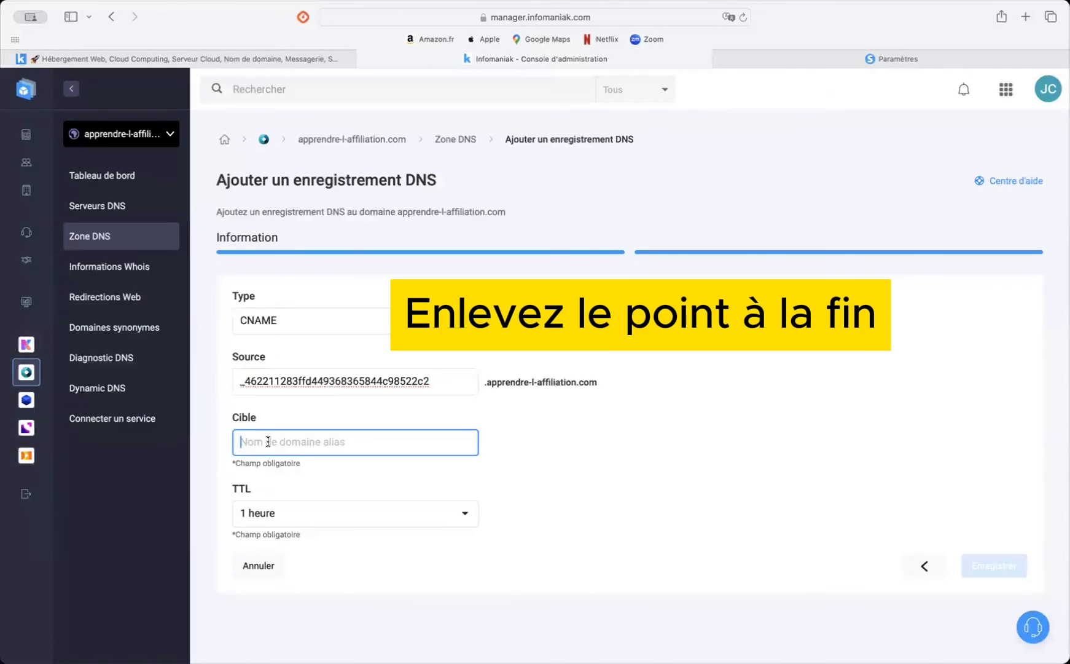
key("super+v")
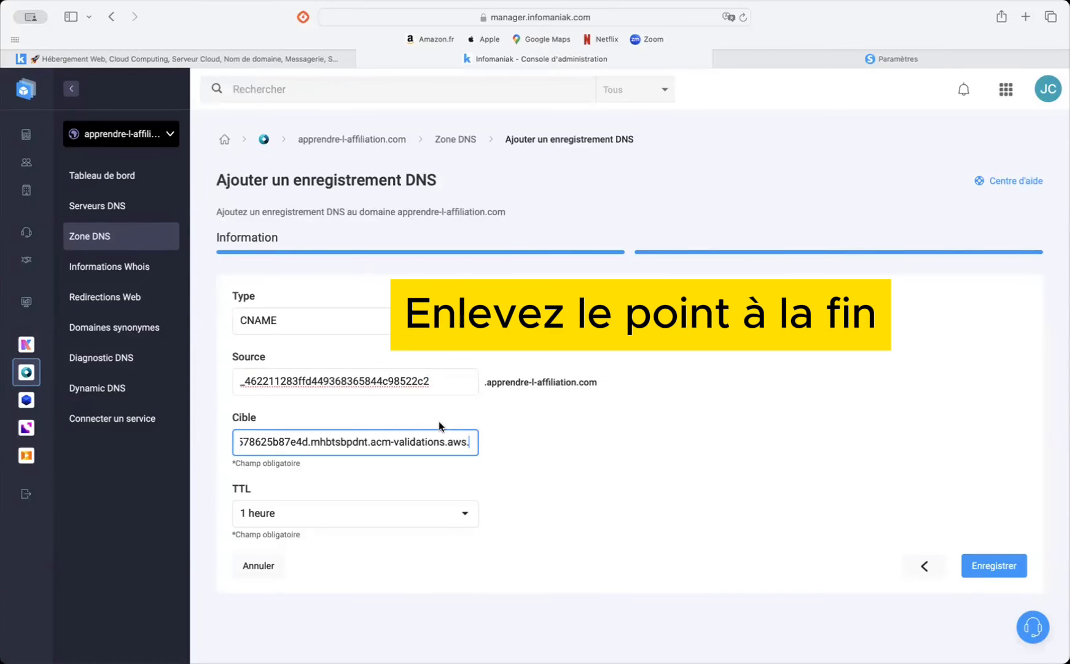
key("BackSpace")
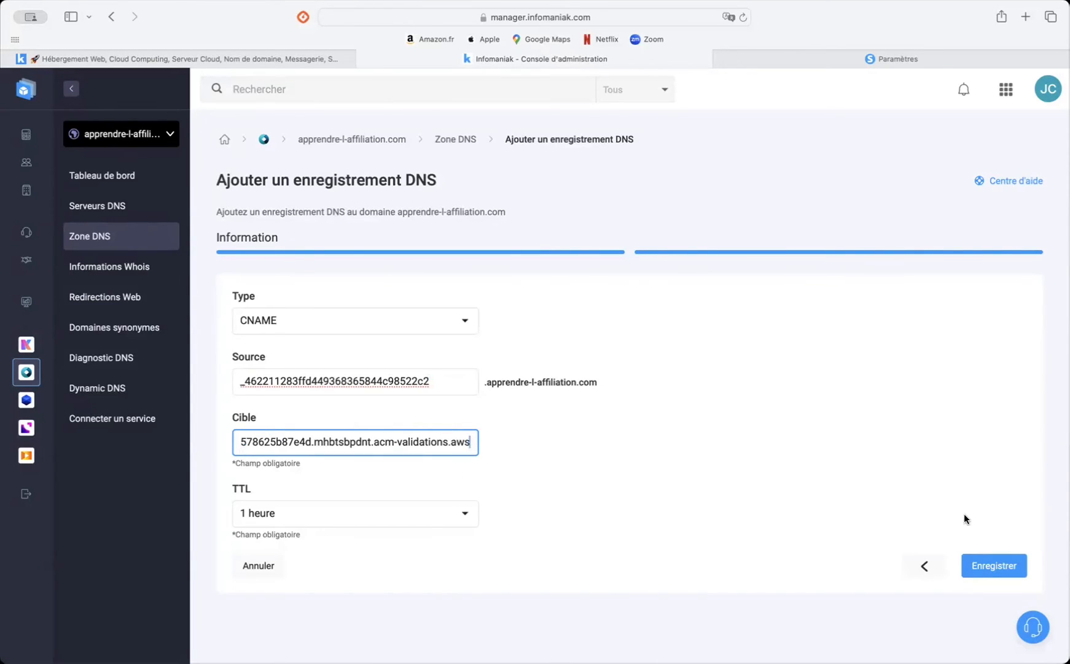
Step: Save the second CNAME record and check both new CNAME entries in the domain's DNS record list
left_click(988, 569)
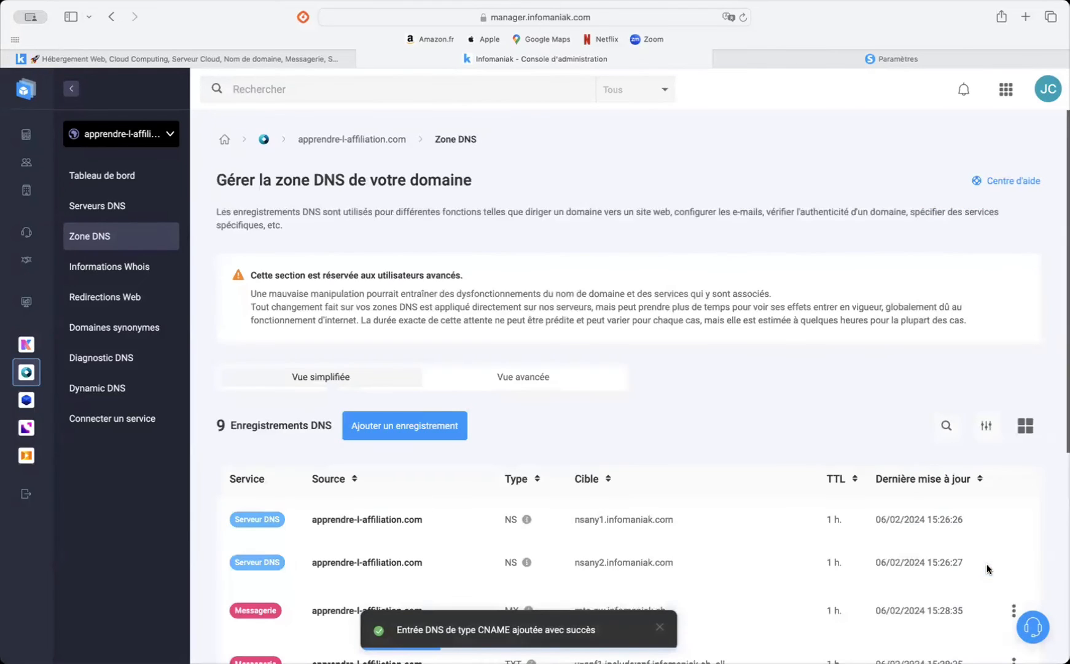
scroll(754, 503, "down", 1)
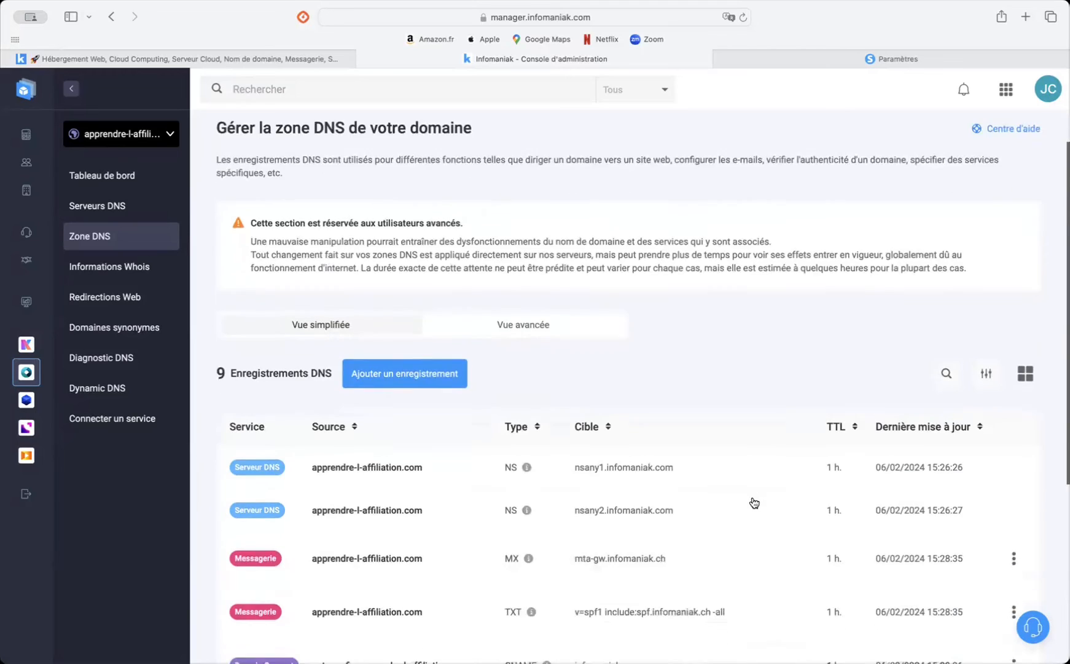
scroll(751, 503, "down", 5)
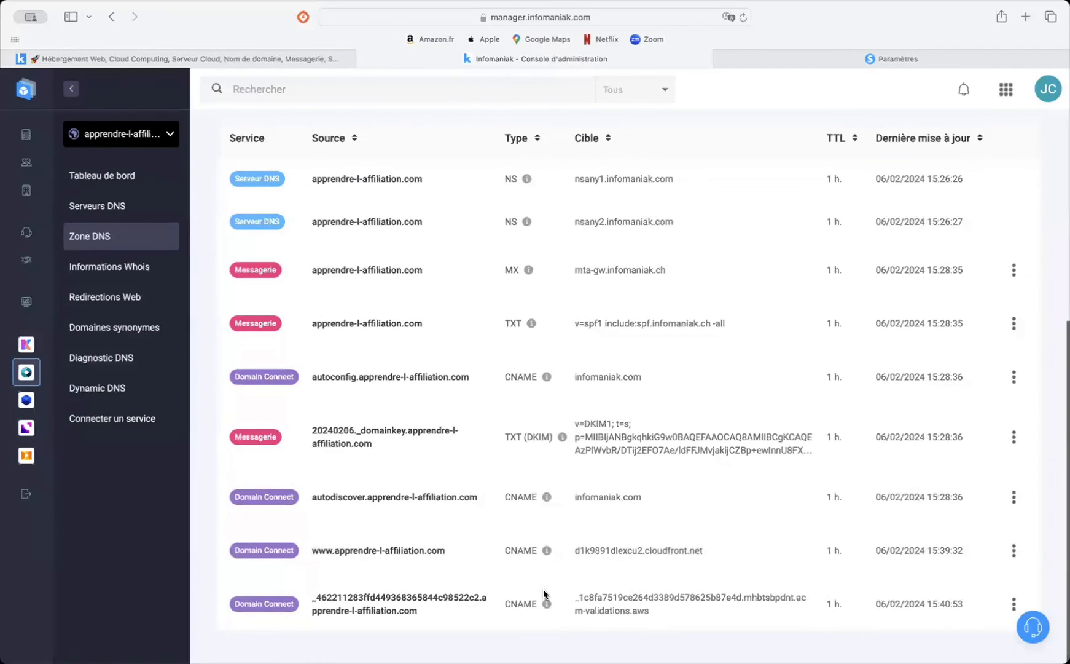
left_click(794, 56)
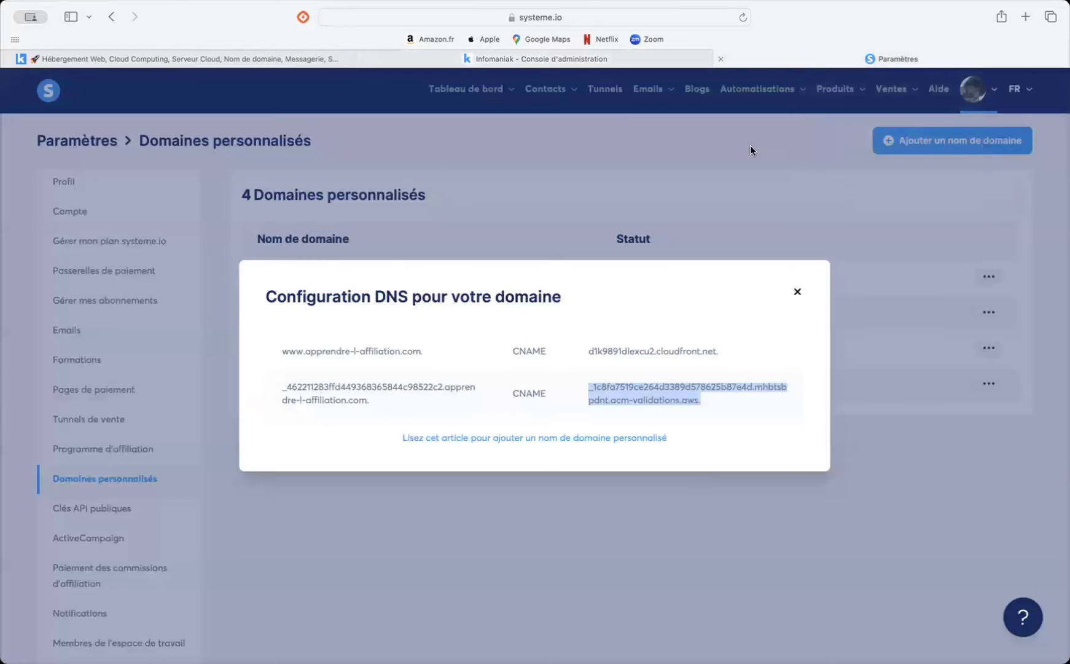
left_click(798, 294)
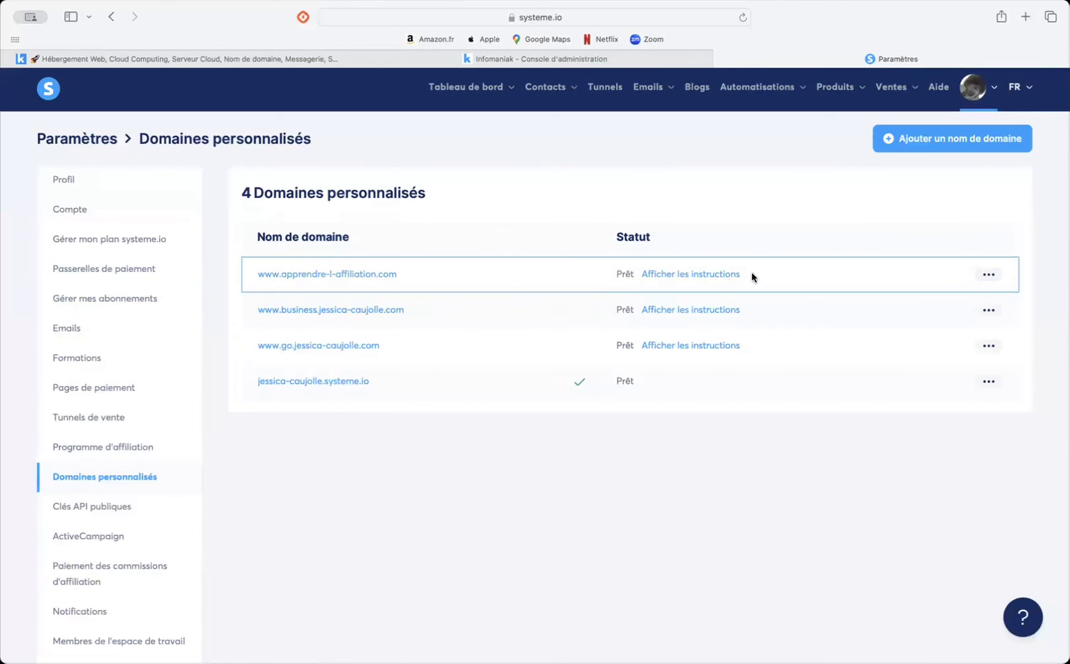
left_click(988, 274)
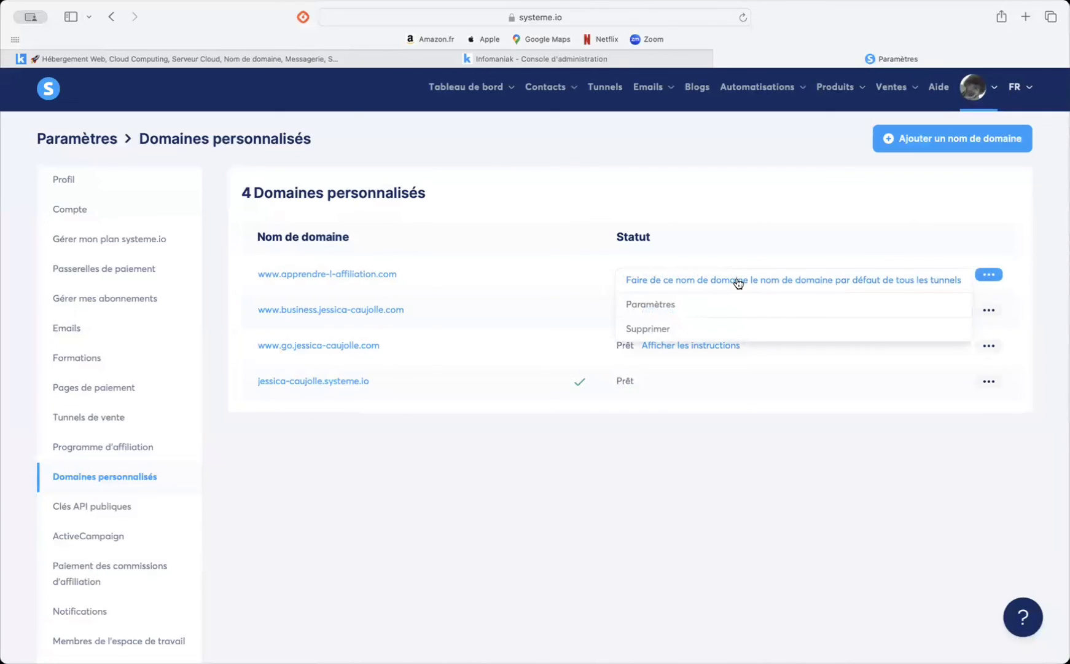
left_click(574, 400)
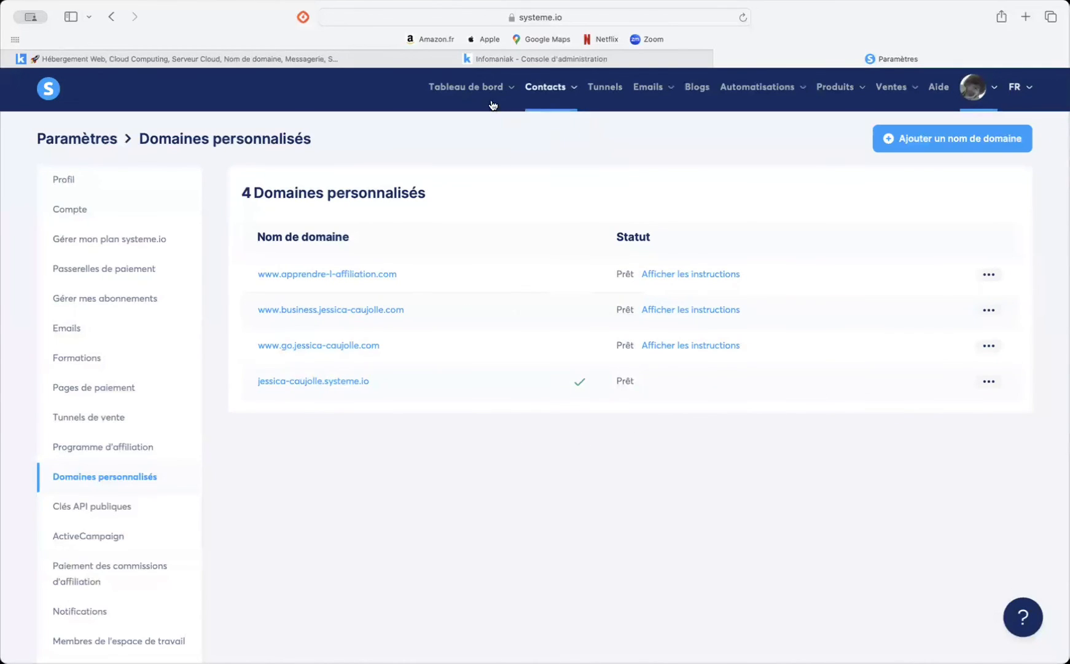
Step: View the domain choices in the settings of the Groupe privé Les Expérimentateurs funnel, and close them without changing the domain
left_click(611, 87)
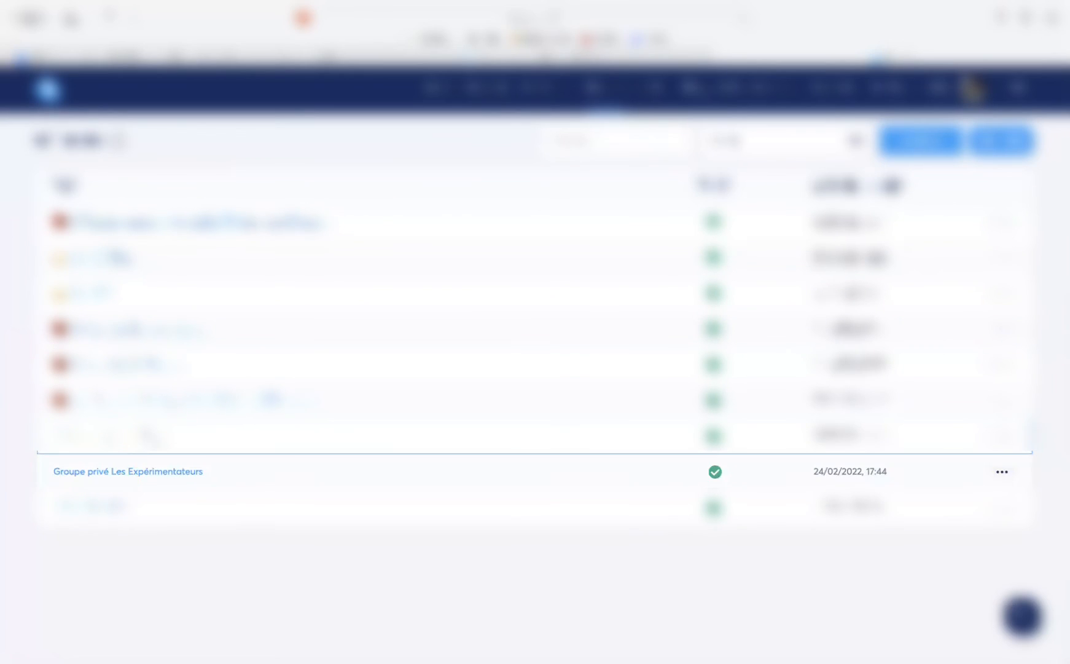
left_click(152, 472)
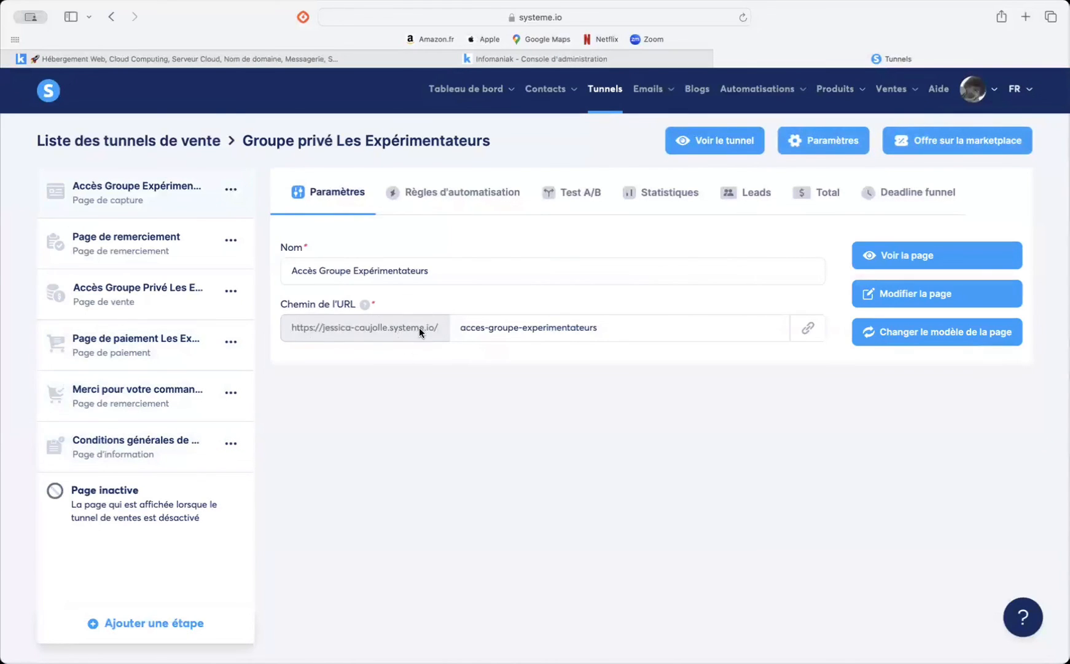
left_click(804, 142)
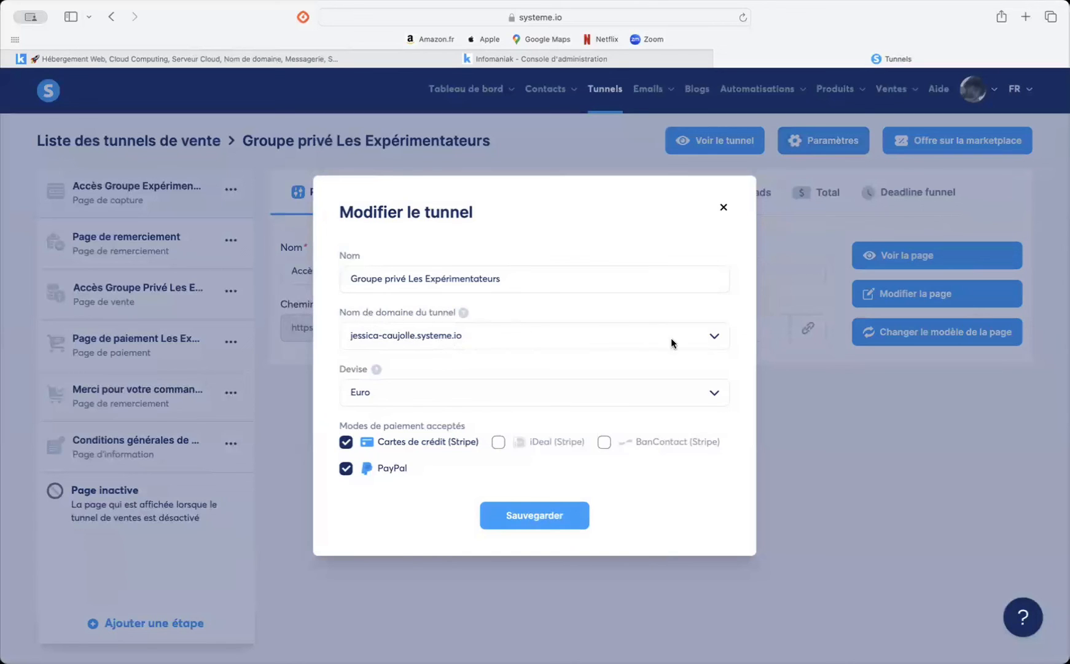
left_click(707, 334)
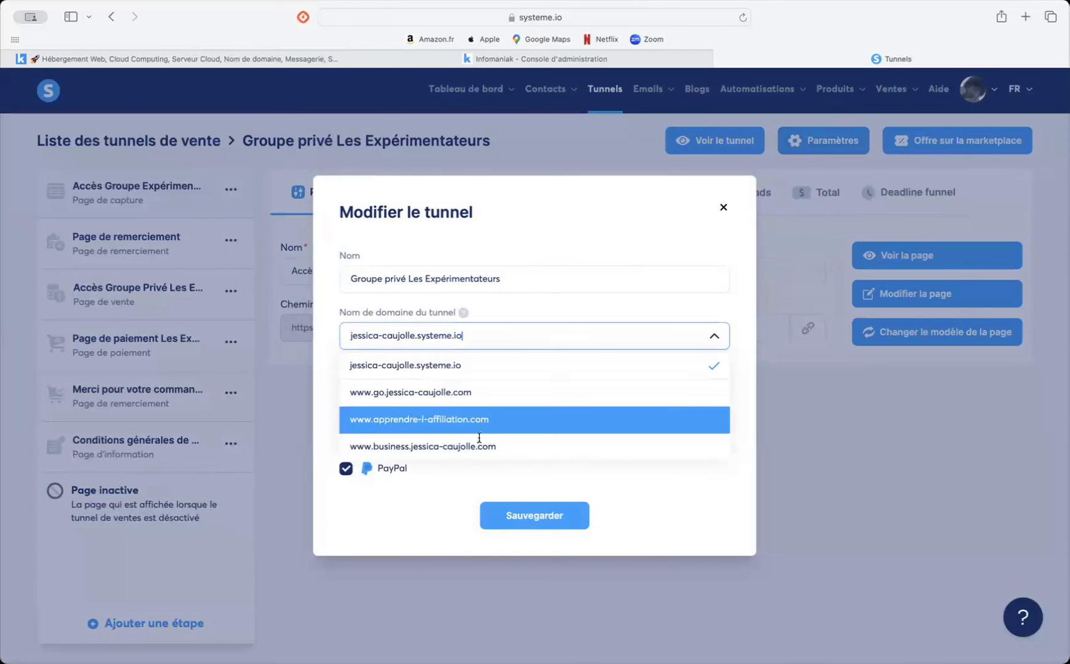
left_click(554, 513)
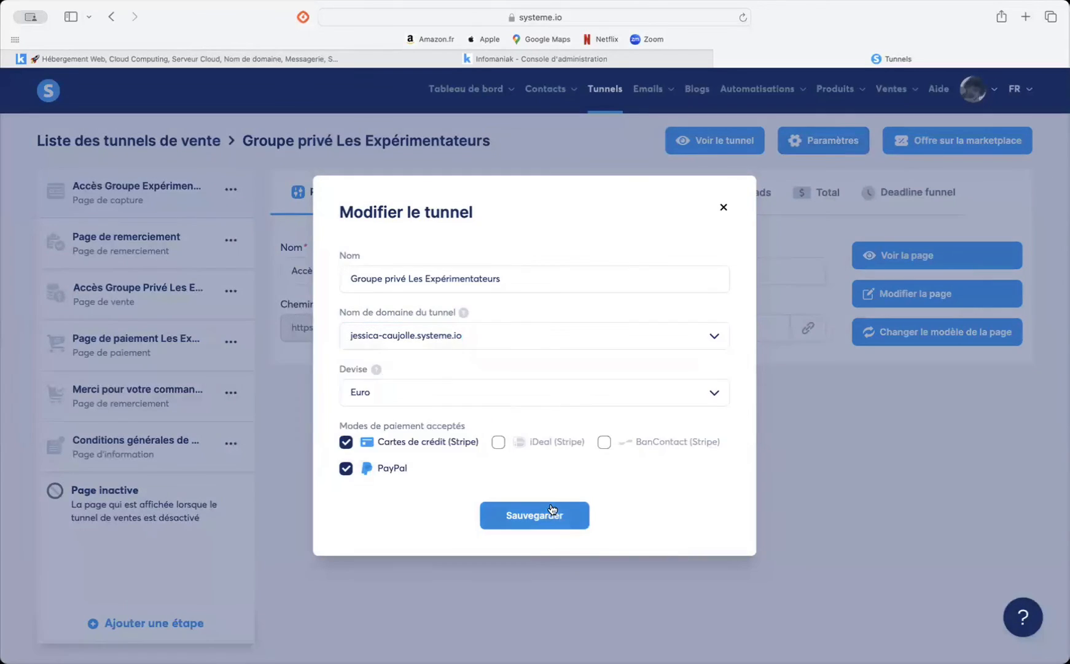
left_click(725, 203)
Step: View the domain choices in the settings of the first listed blog, and close them without changing the domain
left_click(697, 88)
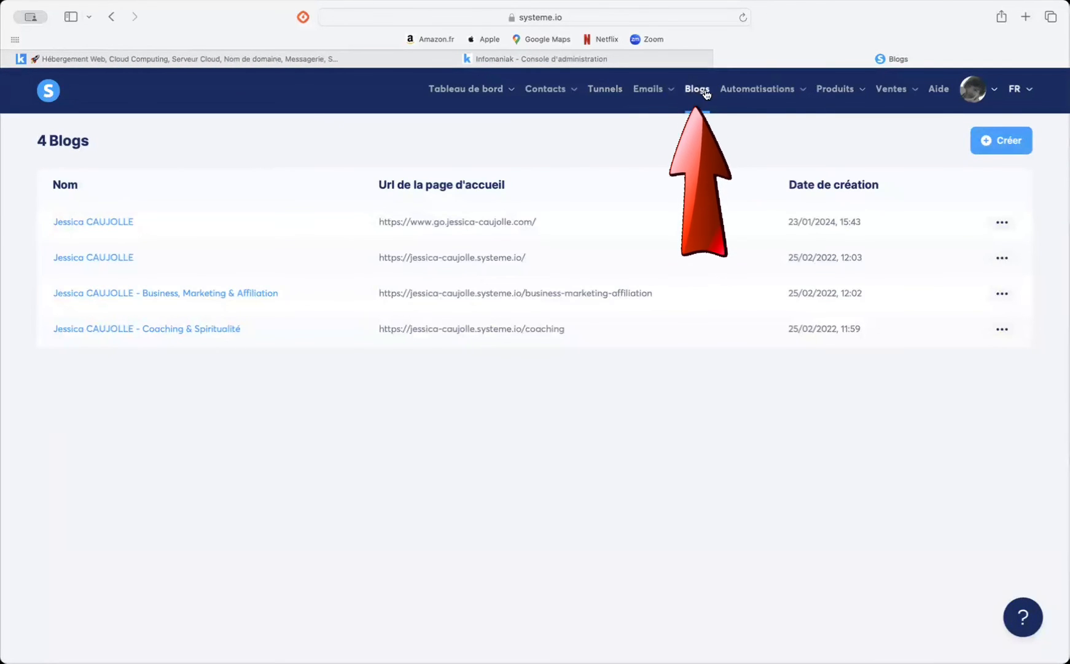
left_click(1003, 222)
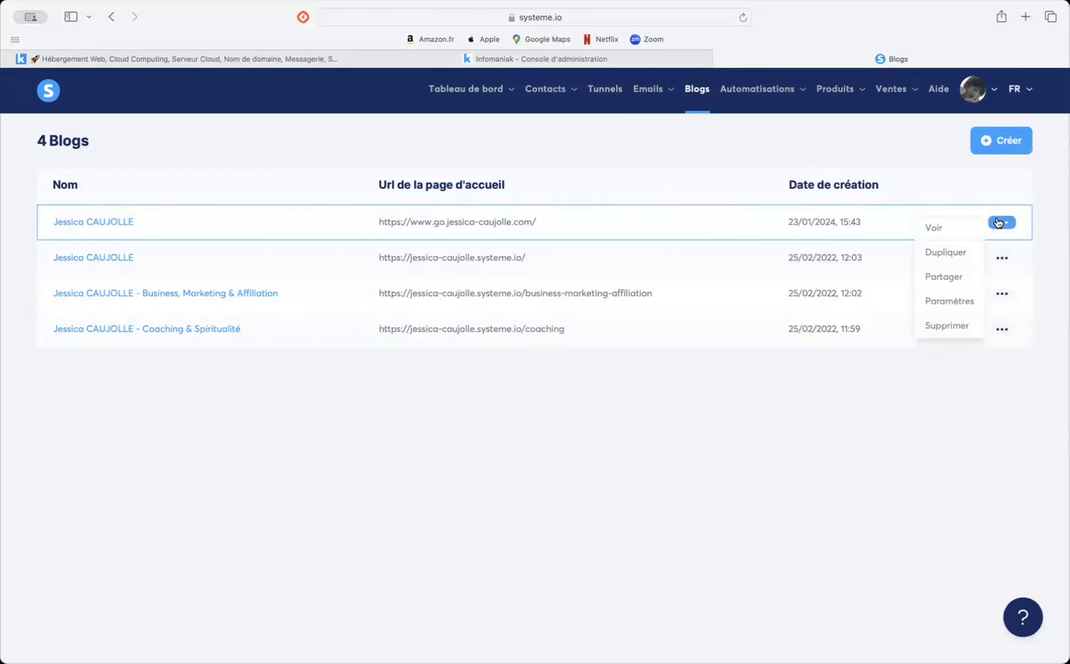
left_click(959, 301)
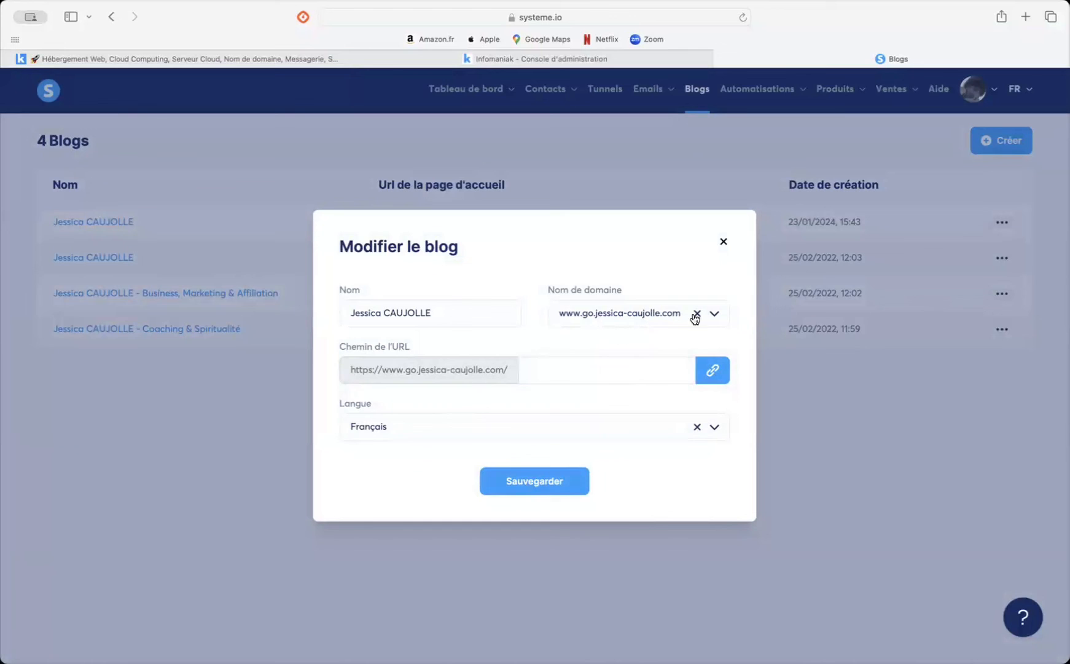
left_click(714, 314)
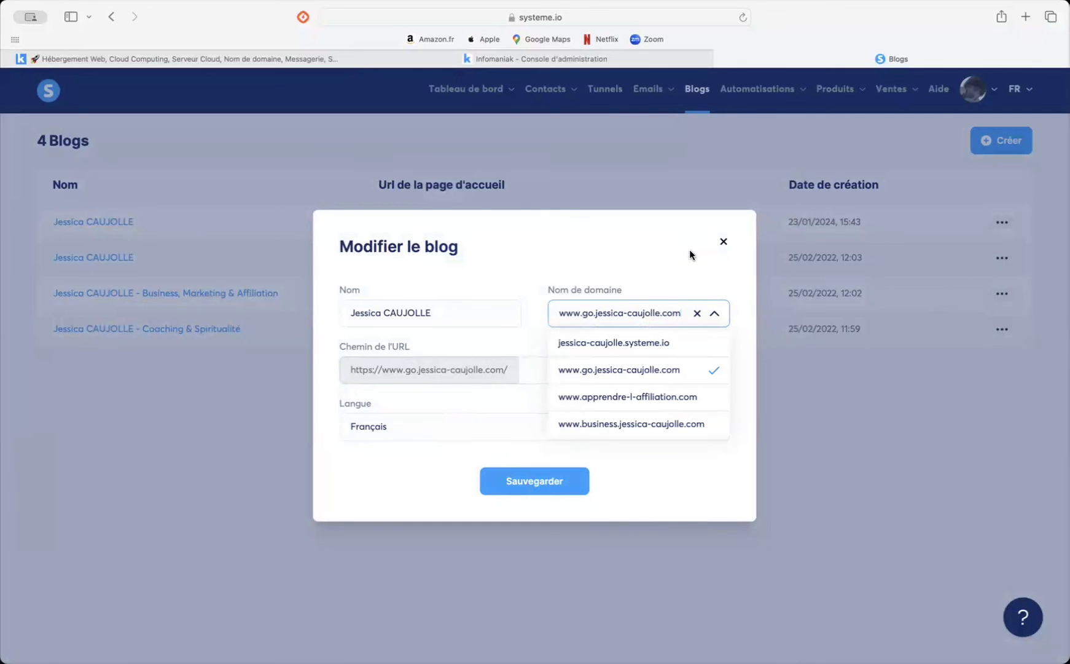
left_click(723, 243)
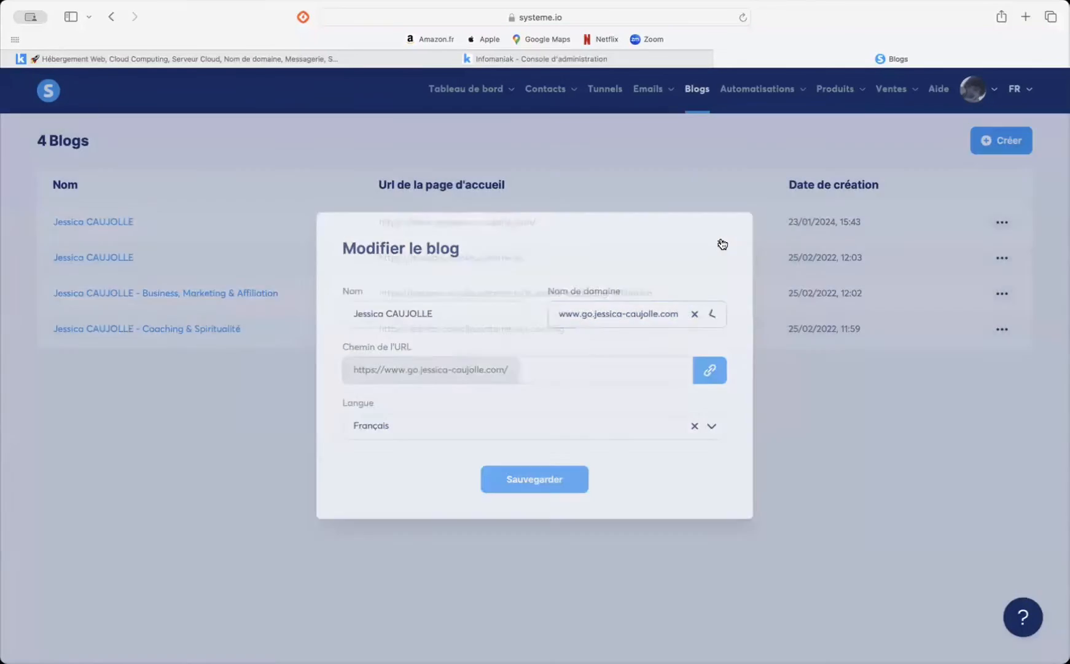